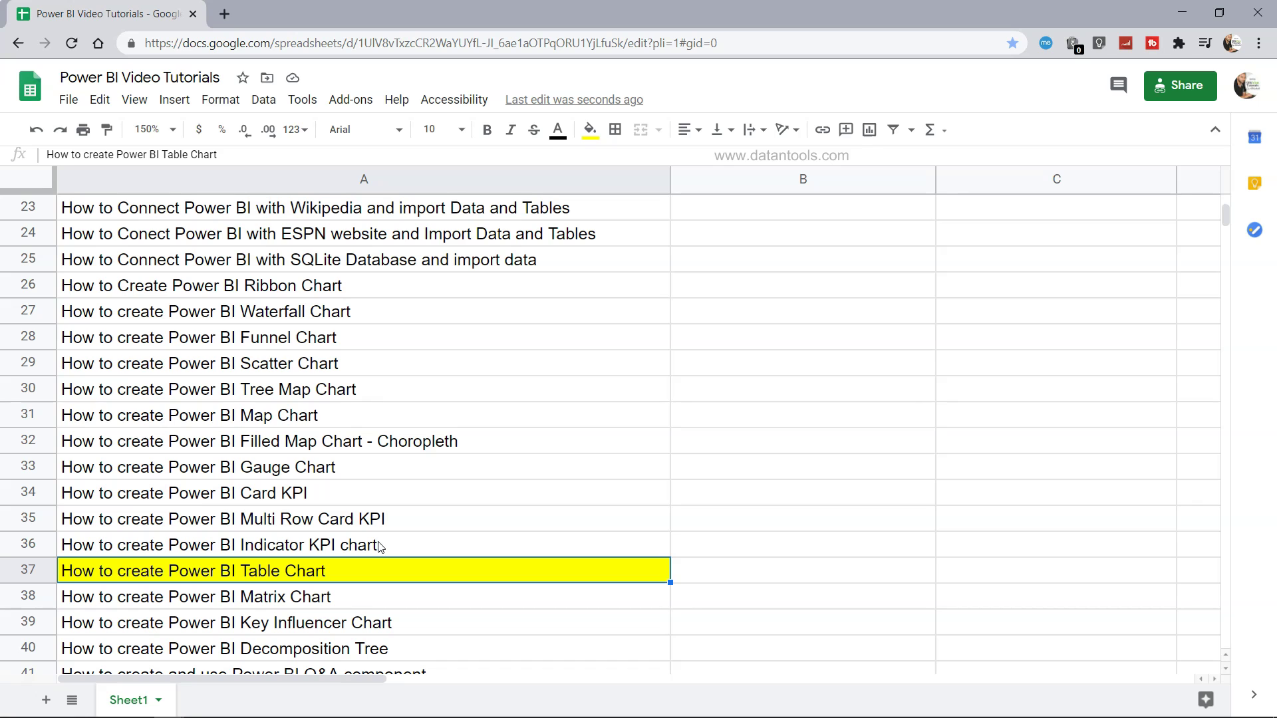
# Look over the tutorial topics and video links in the spreadsheet, and switch to the report in Power BI Desktop
pyautogui.scroll(5, 380, 546)
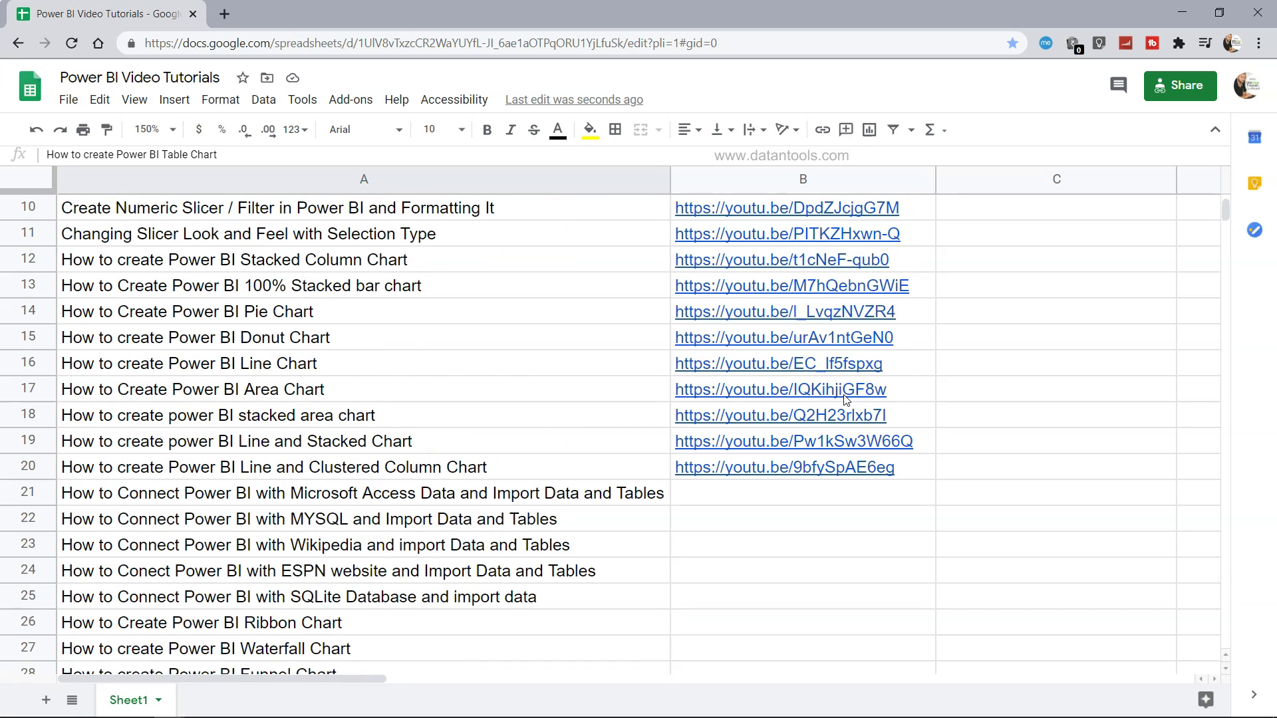
pyautogui.moveTo(785, 417)
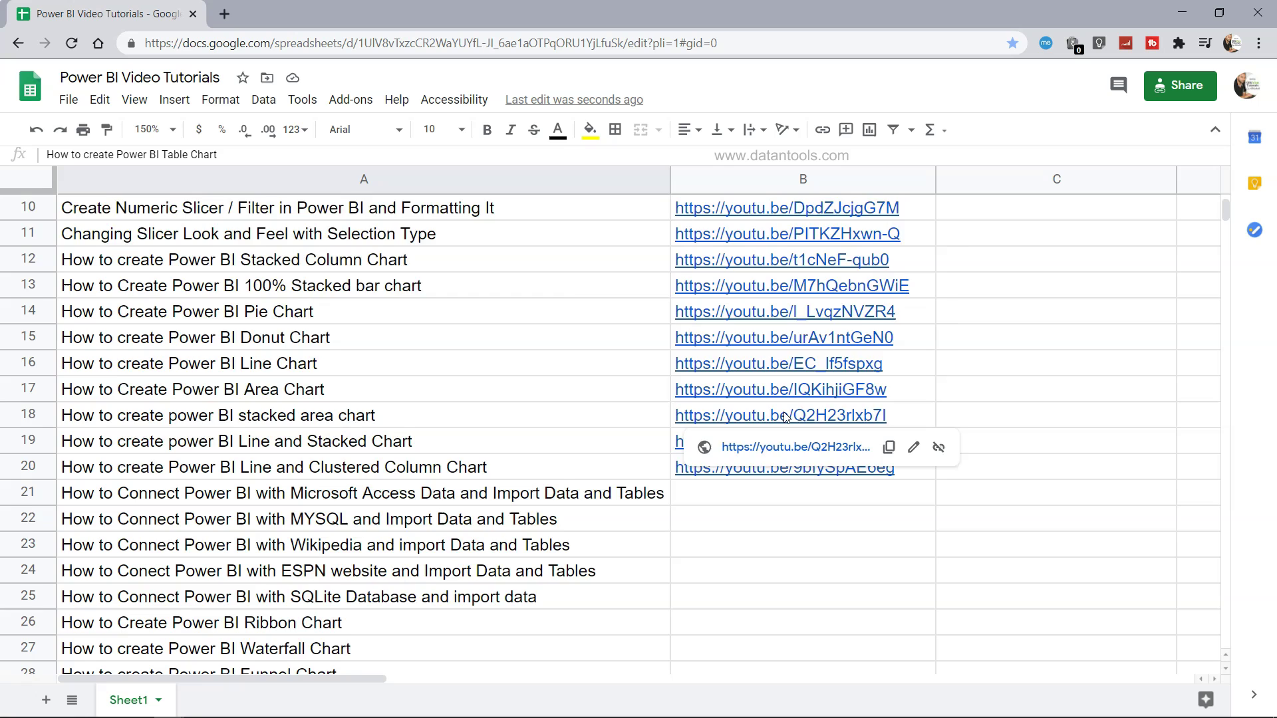
pyautogui.scroll(-5, 786, 417)
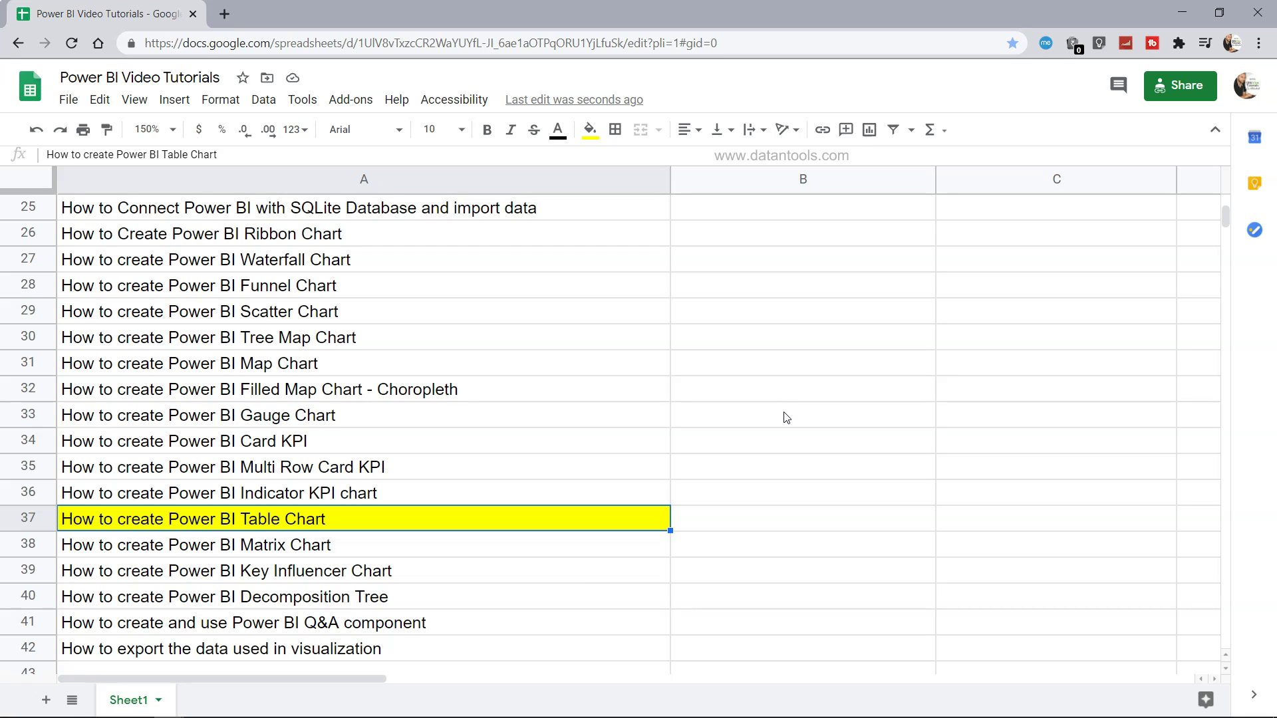
pyautogui.hotkey('alt', 'Tab')
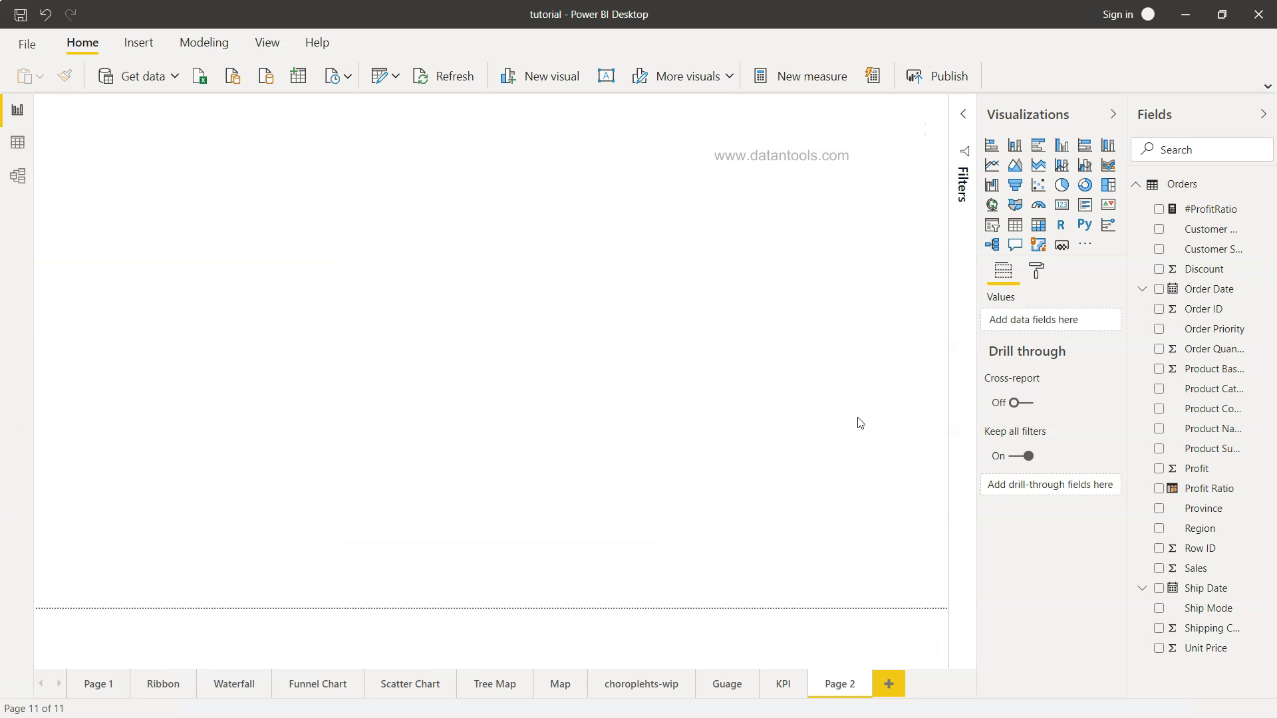
# Add a table visual to the blank Page 2 showing the Region, Sales and Profit fields
pyautogui.click(1014, 232)
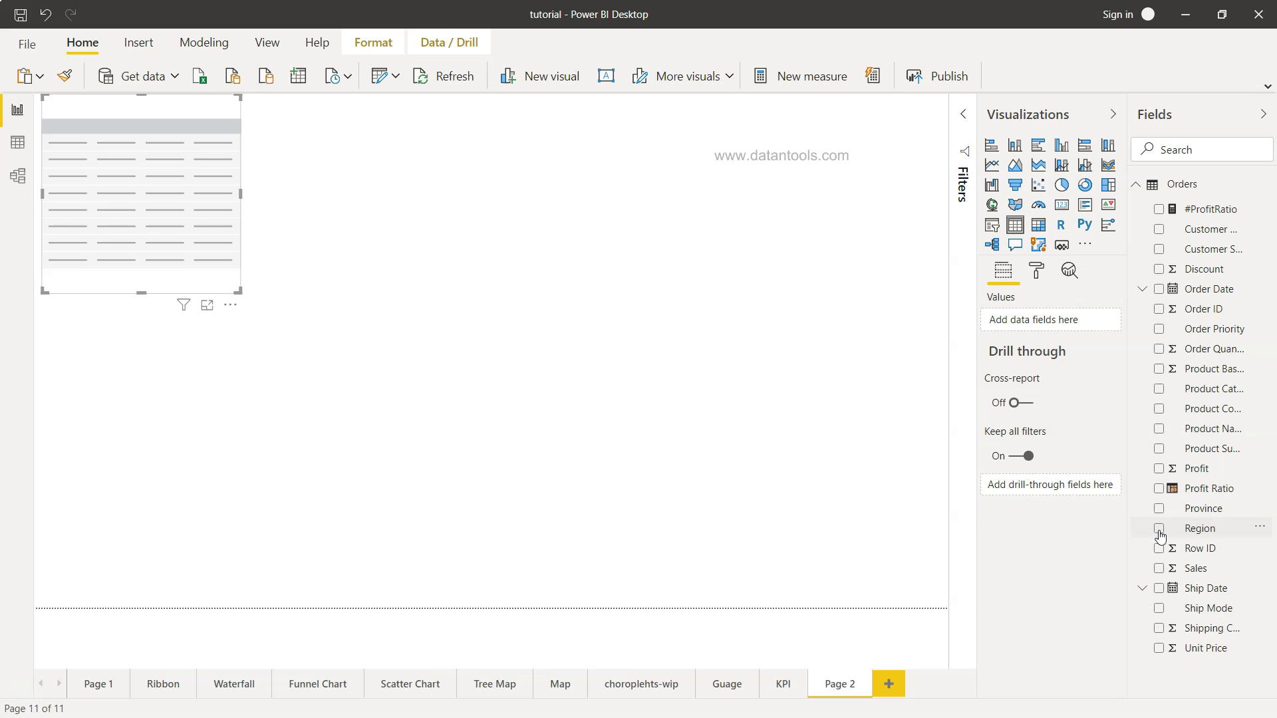
pyautogui.click(1159, 529)
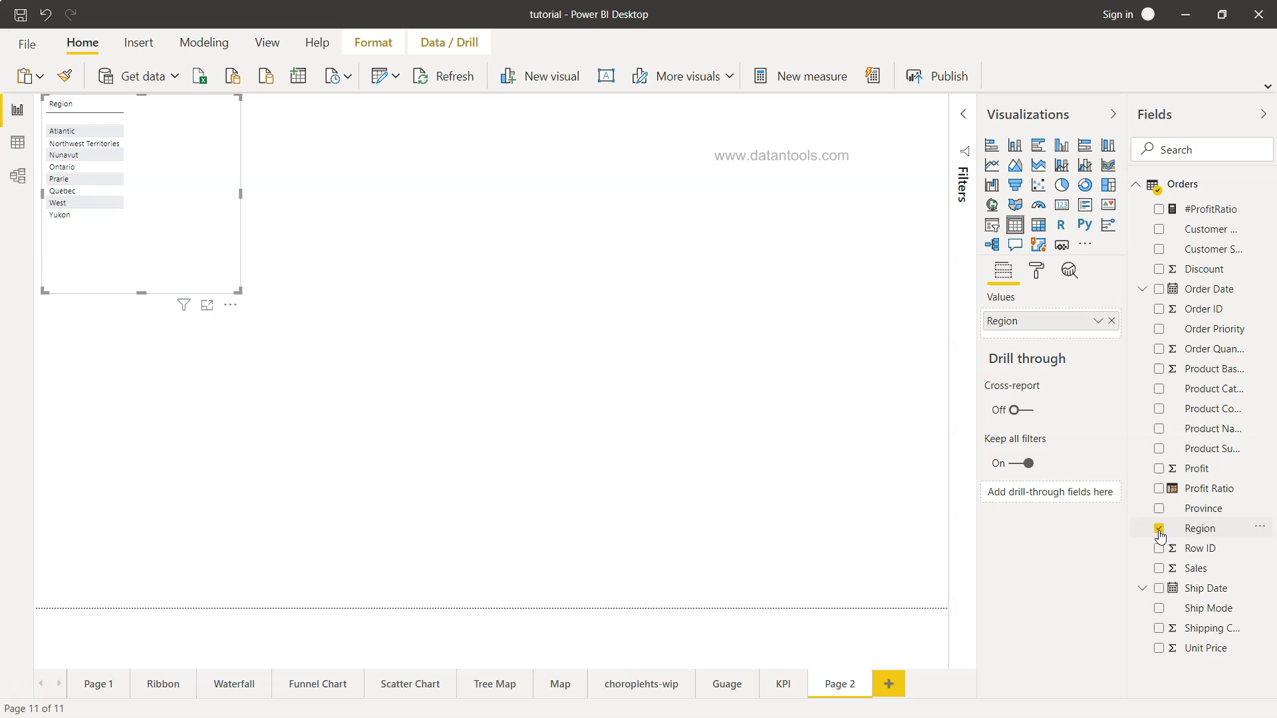
pyautogui.click(1160, 570)
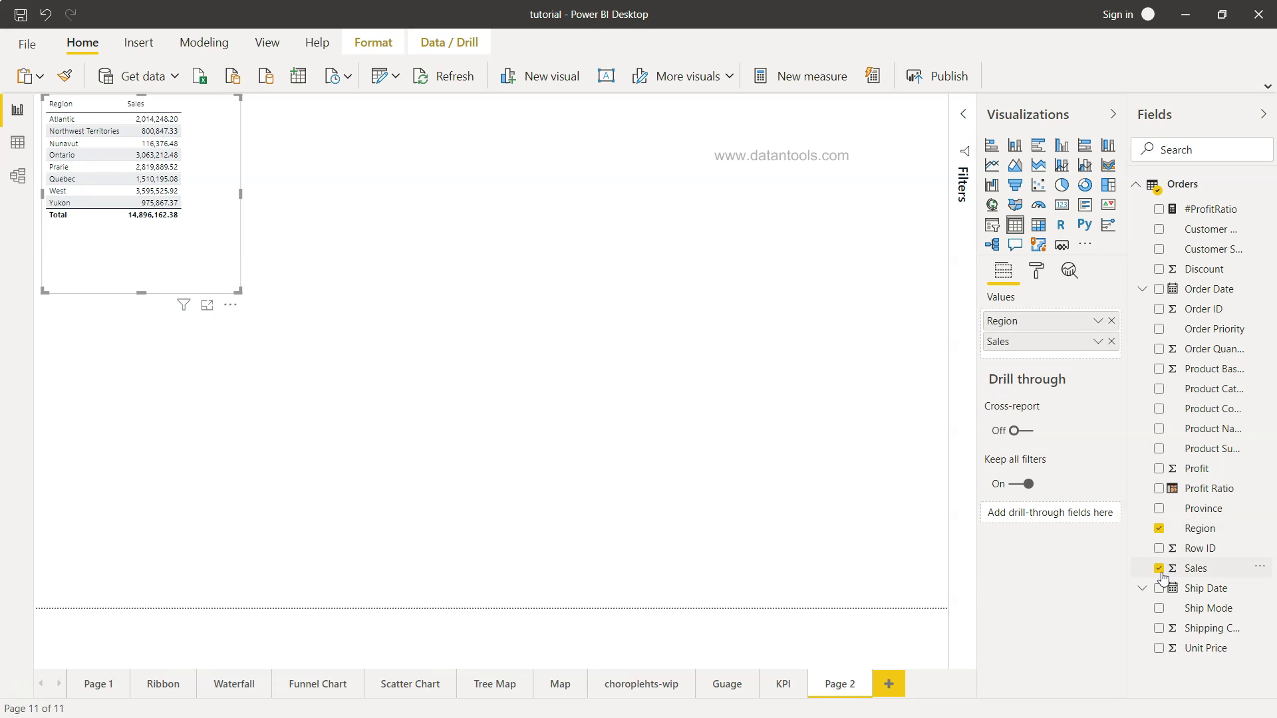
pyautogui.click(1159, 469)
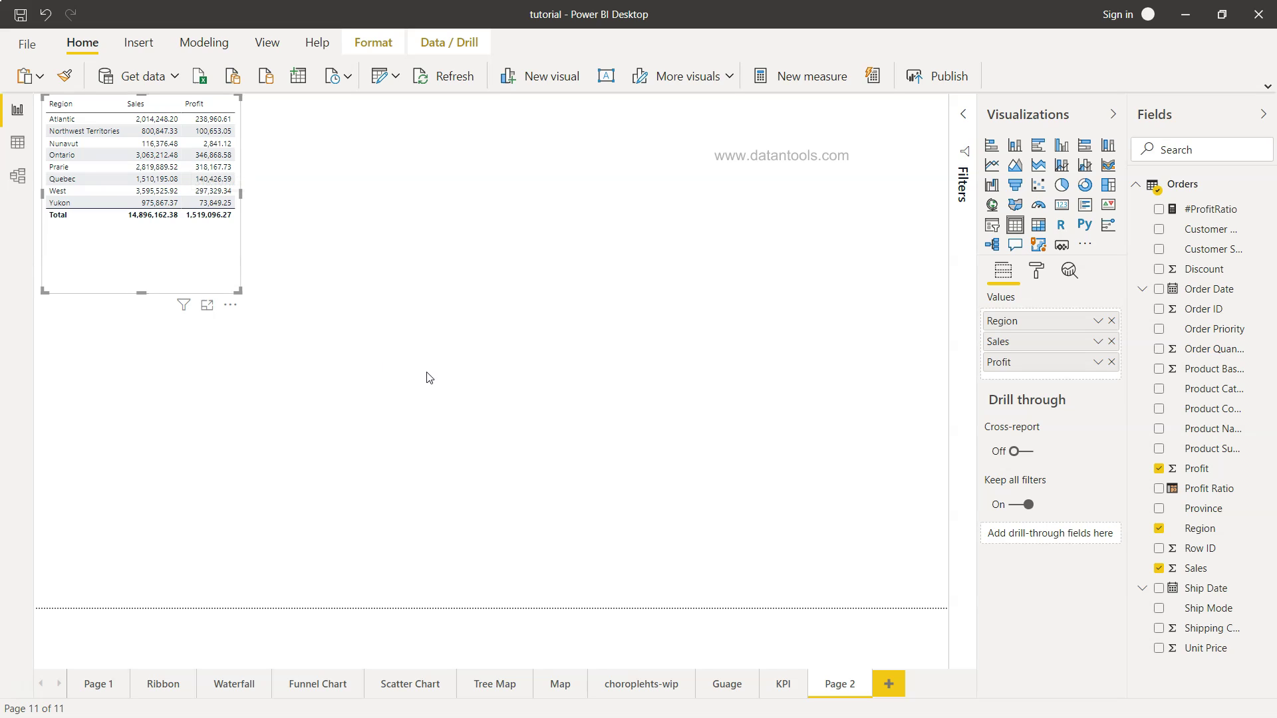
# Shrink the table visual, move it to the middle of the page, and widen it enough to fit all columns
pyautogui.moveTo(238, 291); pyautogui.dragTo(236, 284)
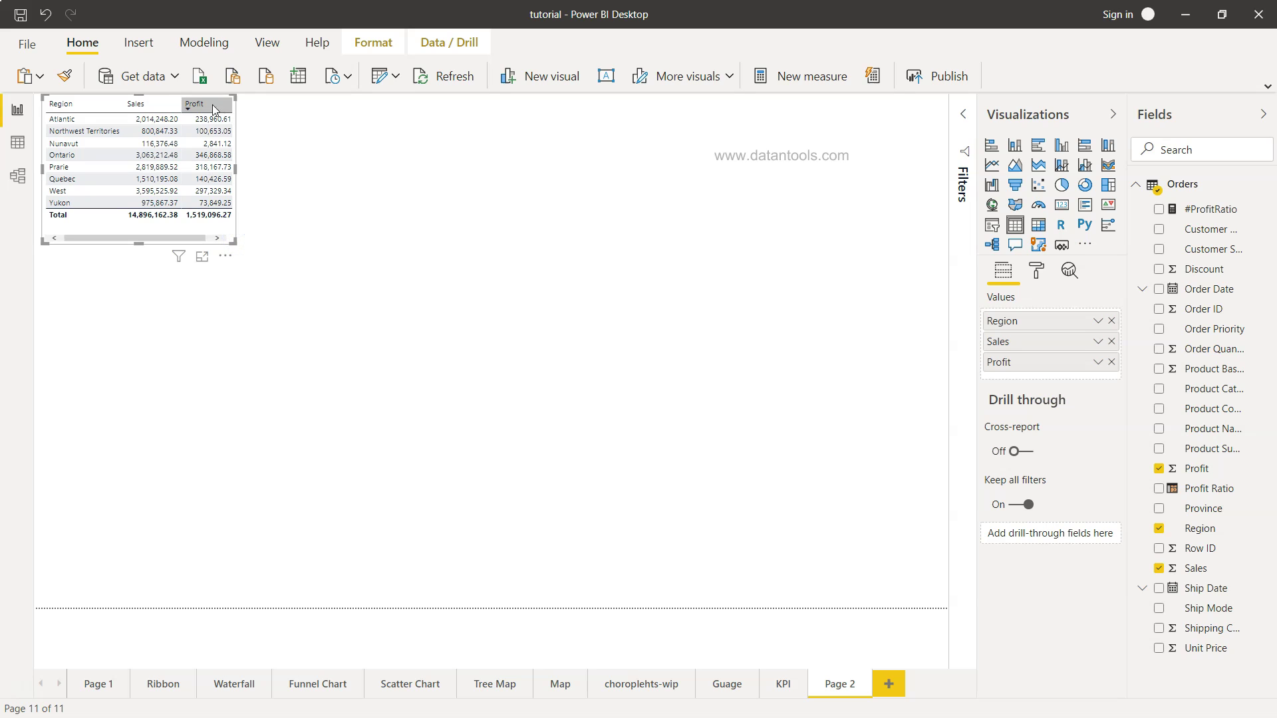
pyautogui.moveTo(97, 98); pyautogui.dragTo(399, 352)
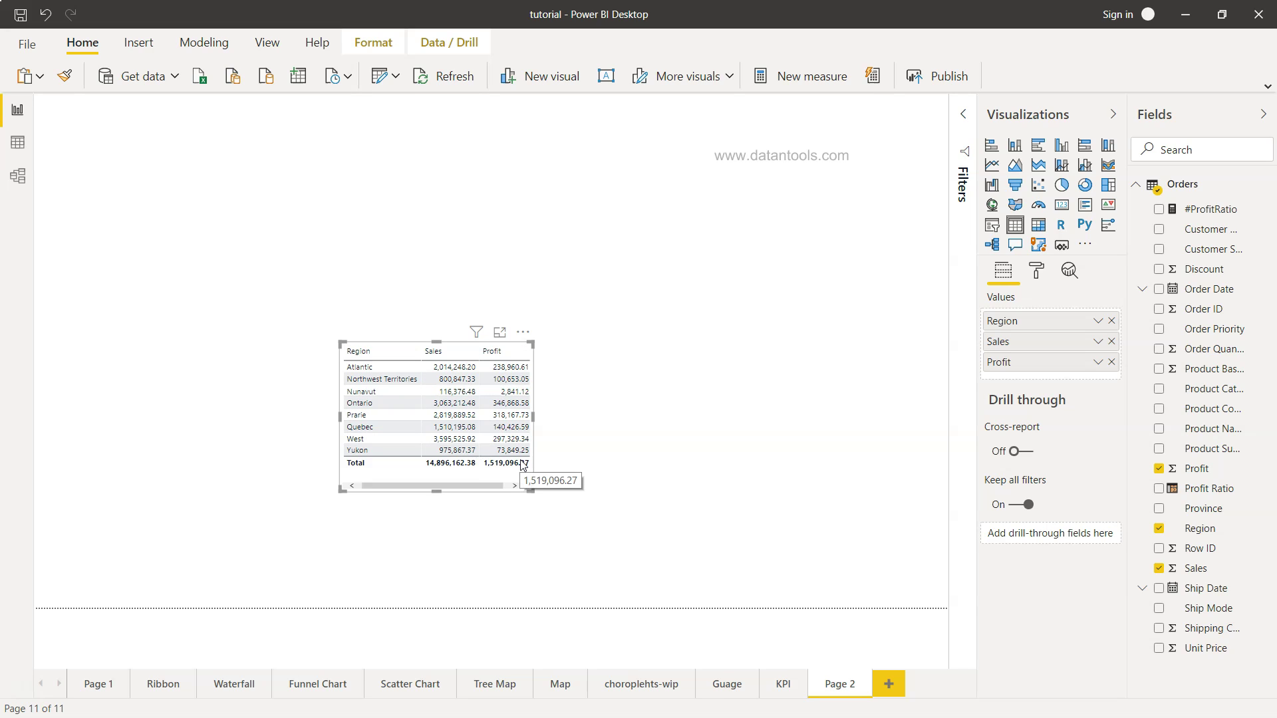
pyautogui.moveTo(533, 418); pyautogui.dragTo(559, 420)
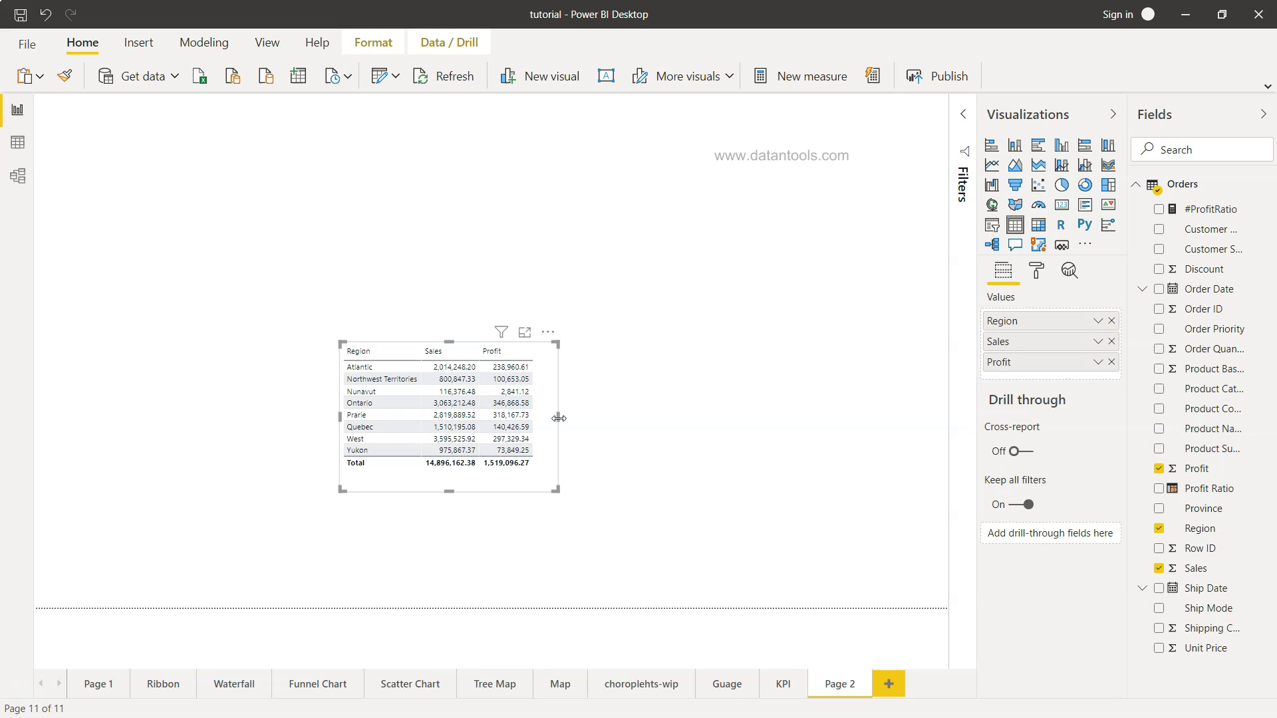
# Apply the Minimal style to the table and extend its height to fit all region rows
pyautogui.click(1037, 273)
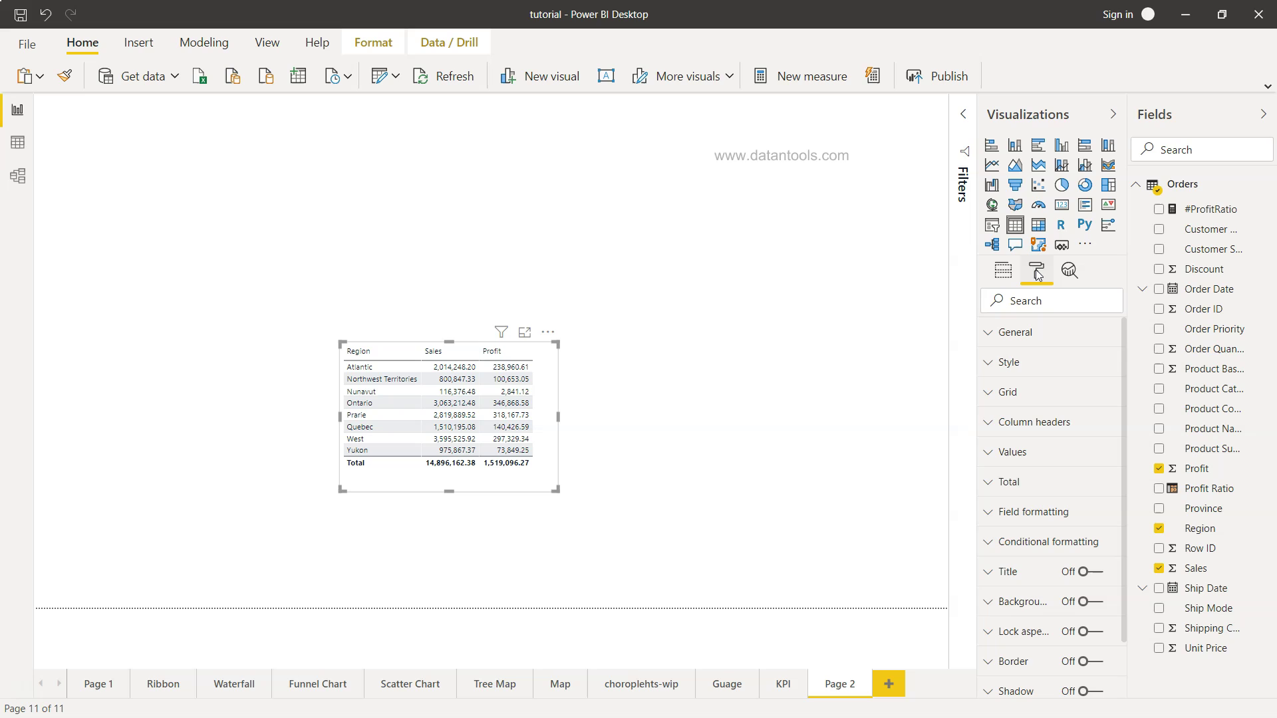
pyautogui.click(1011, 365)
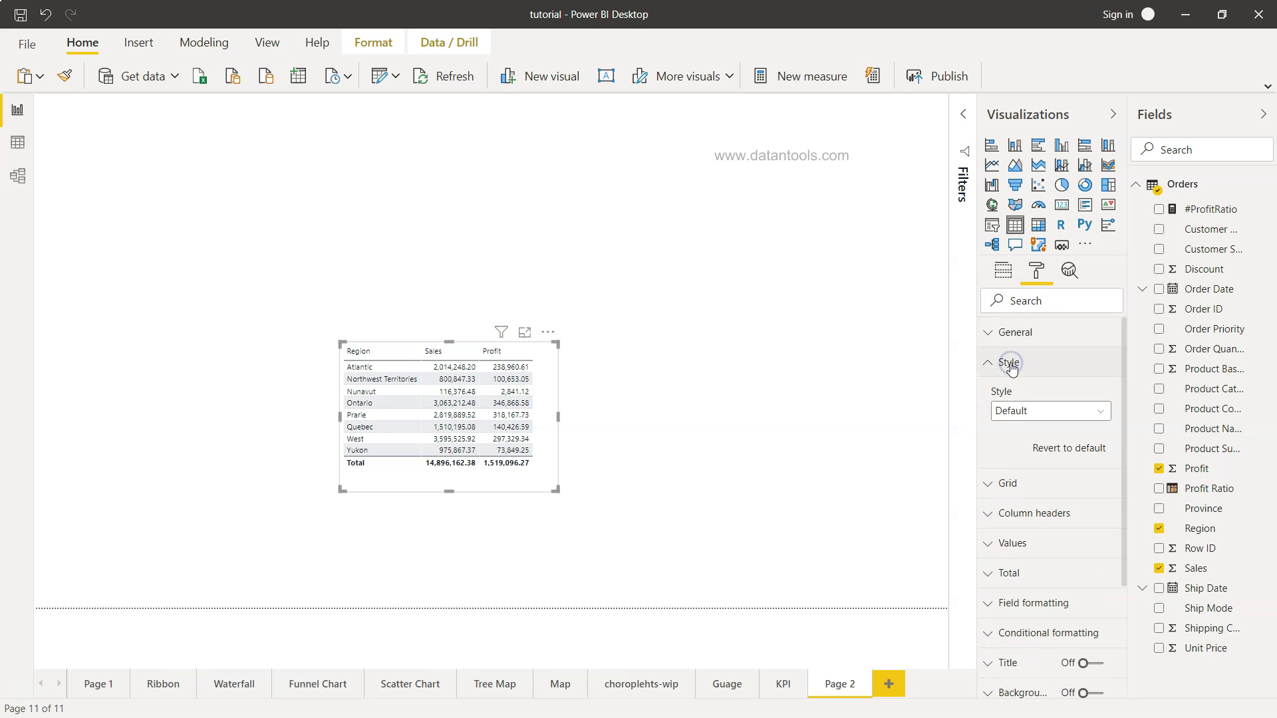
pyautogui.click(1025, 412)
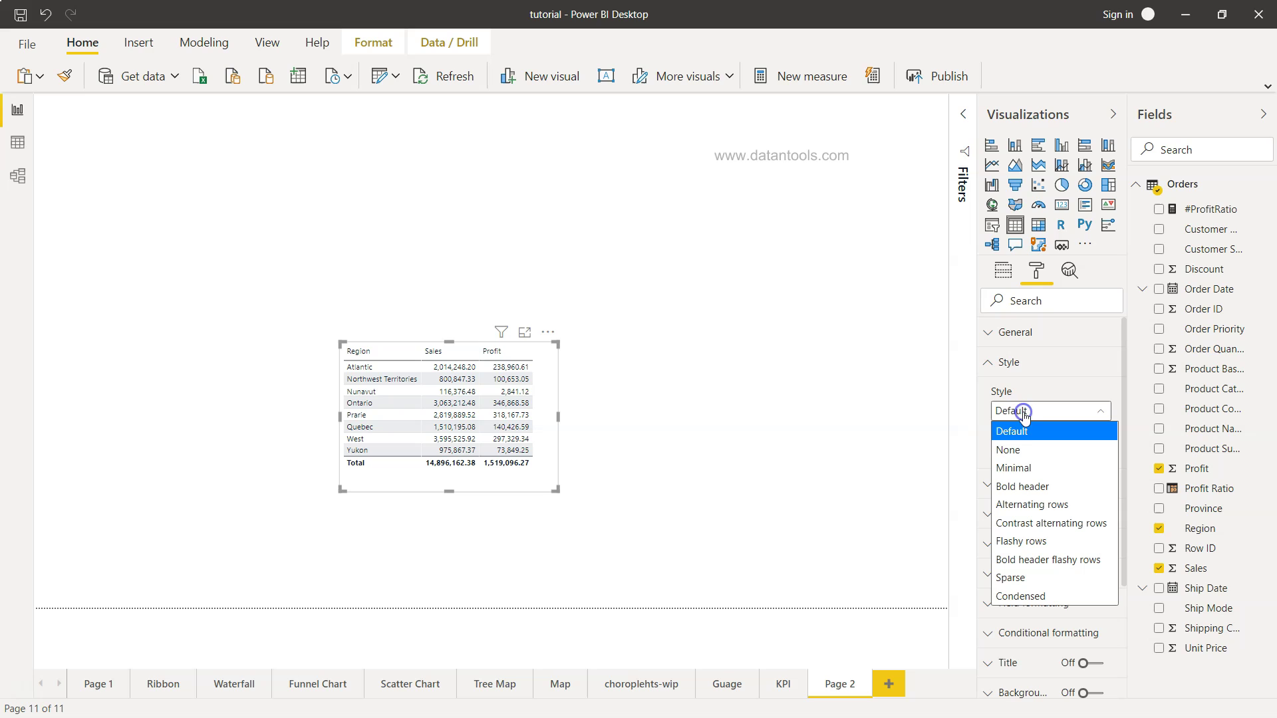
pyautogui.click(1028, 469)
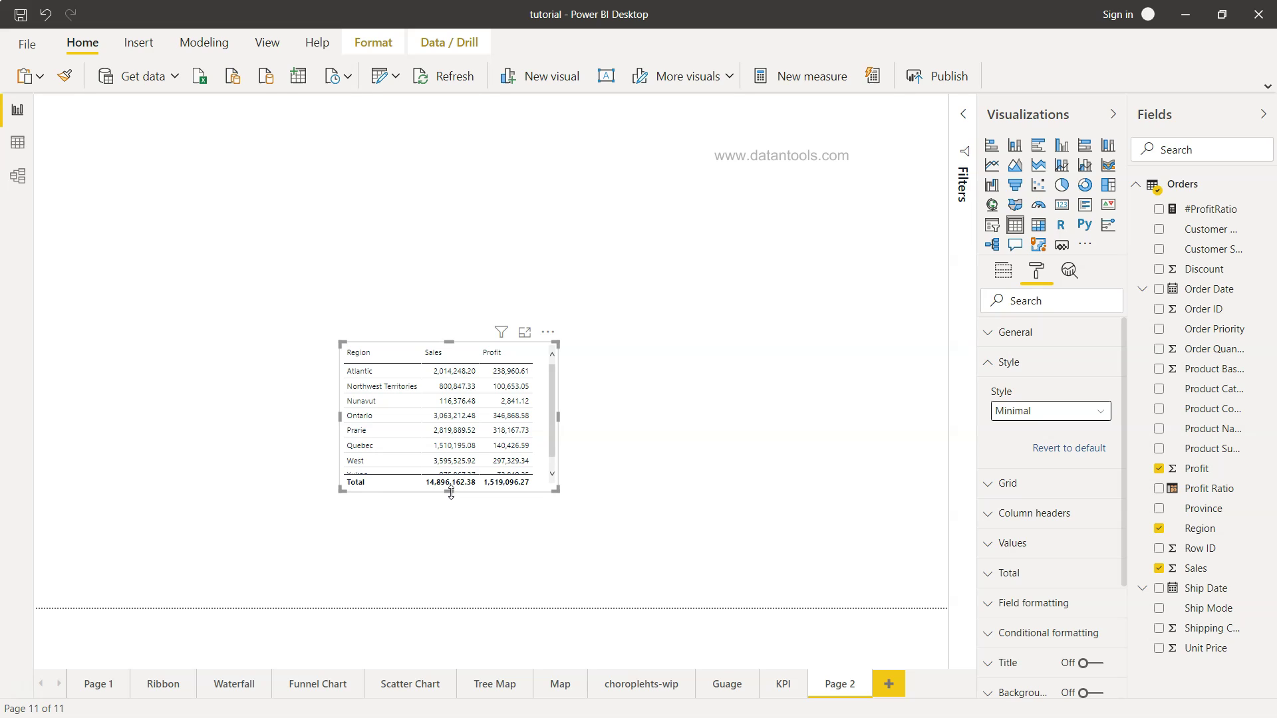
pyautogui.moveTo(451, 492); pyautogui.dragTo(449, 522)
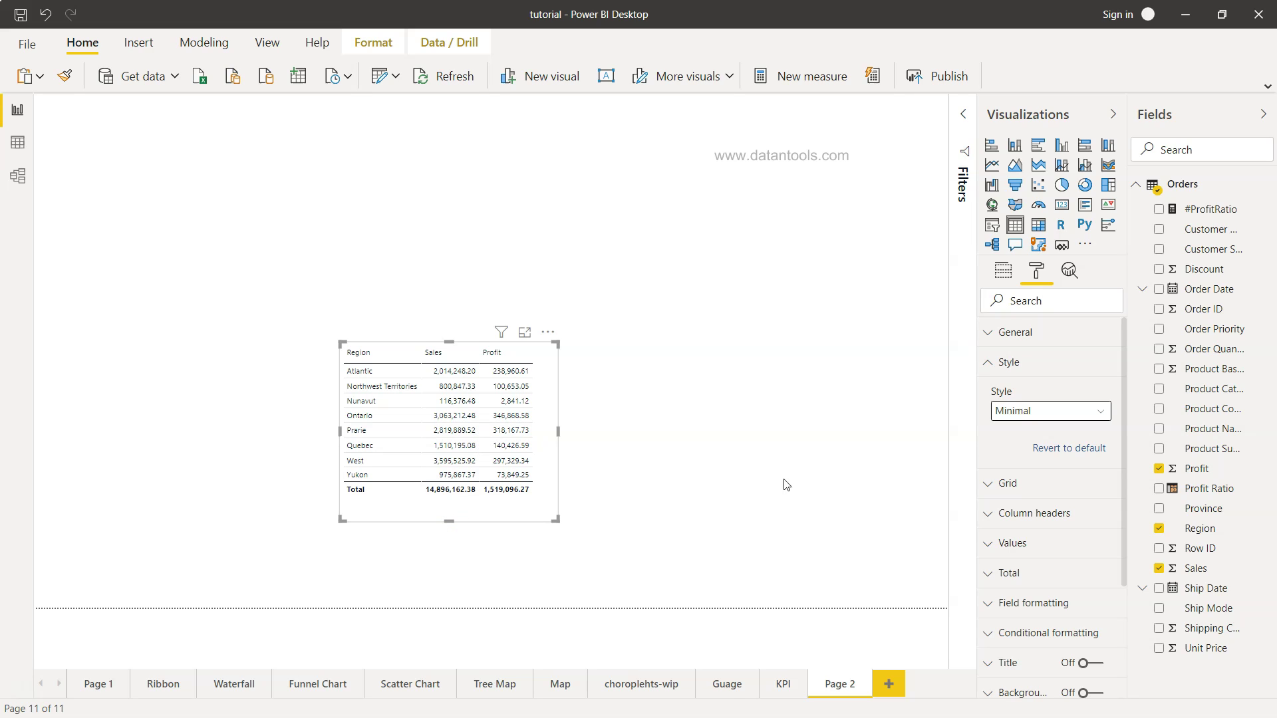
# Try the Bold header, Alternating rows and Contrast alternating rows styles on the table
pyautogui.click(1017, 412)
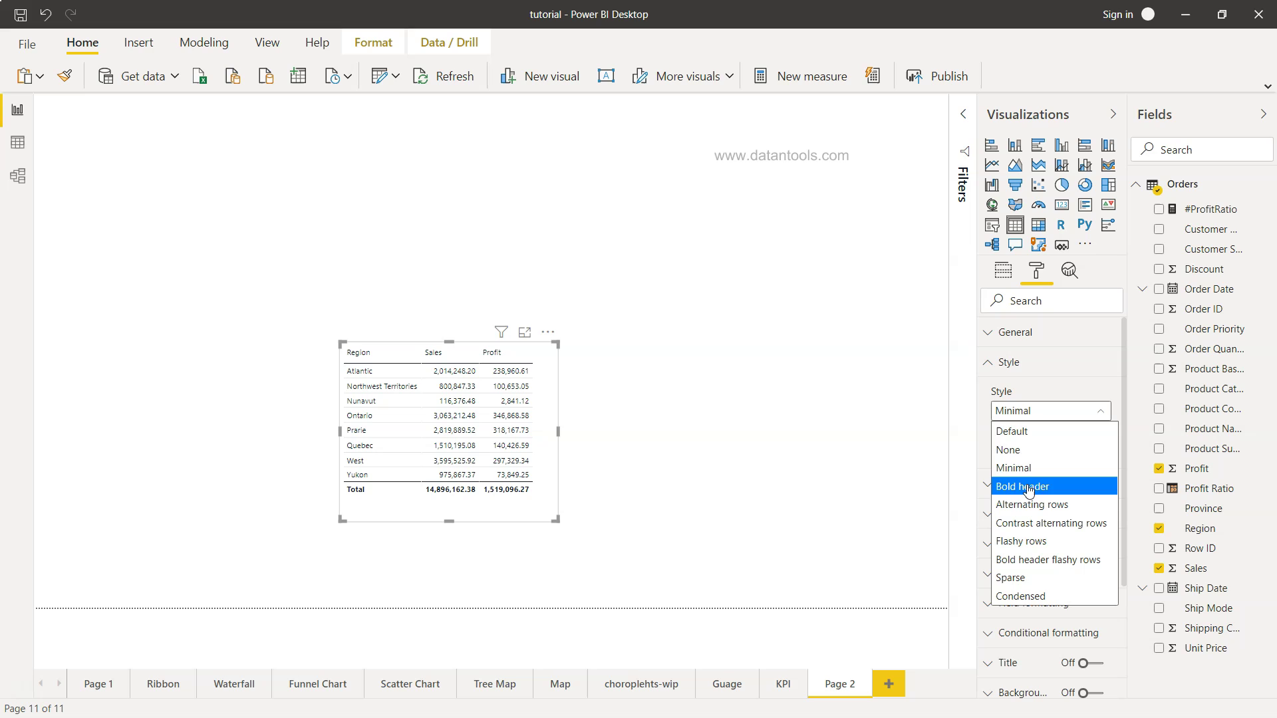
pyautogui.click(1029, 488)
pyautogui.click(1035, 413)
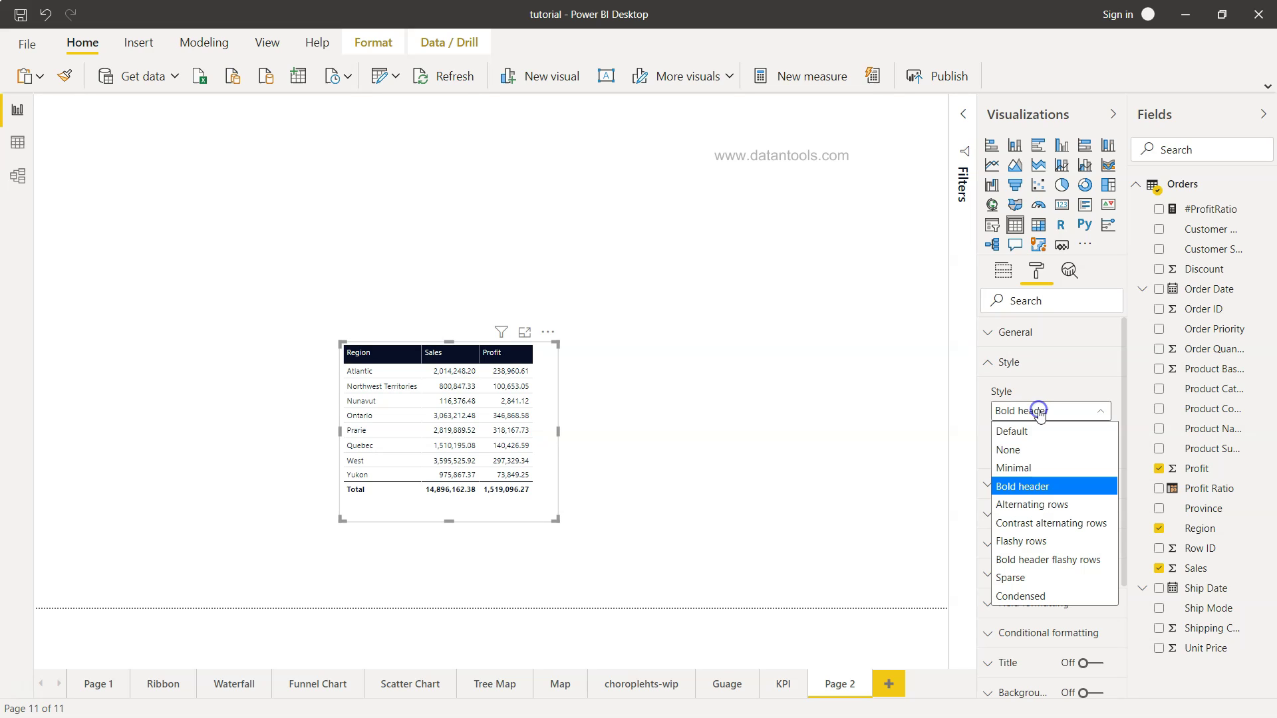
pyautogui.click(1043, 511)
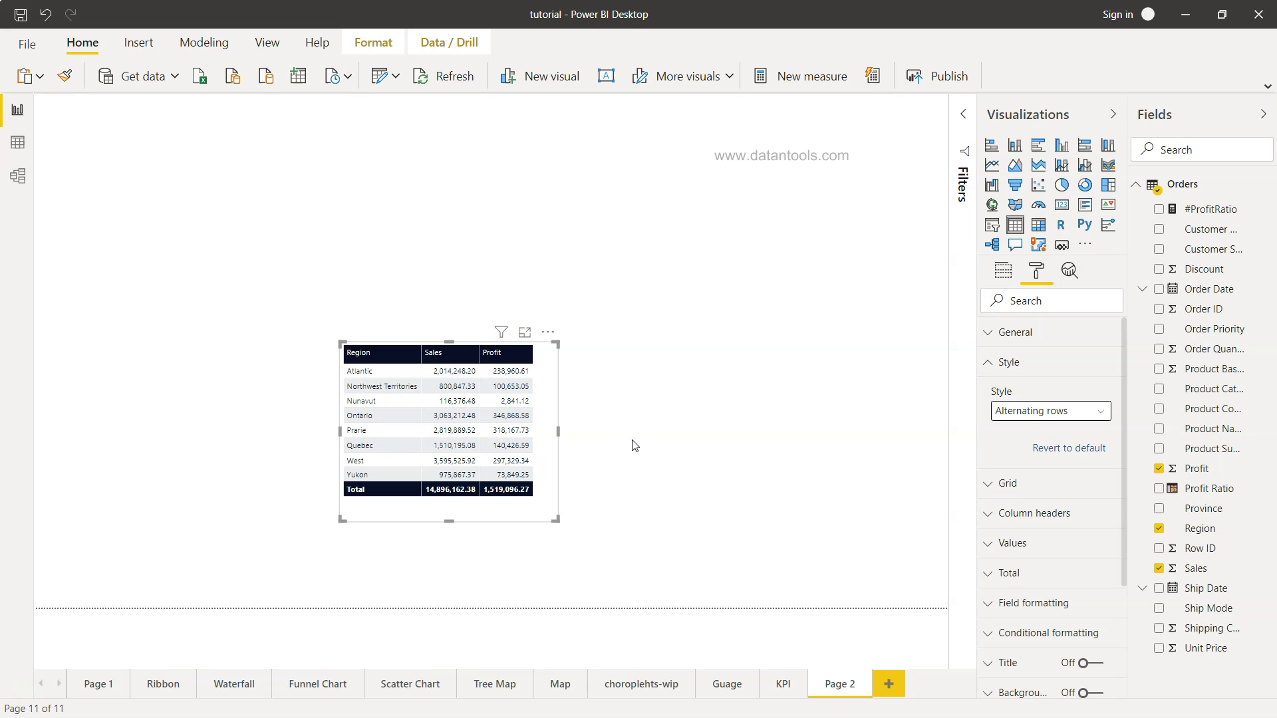
pyautogui.click(1062, 412)
pyautogui.click(1063, 524)
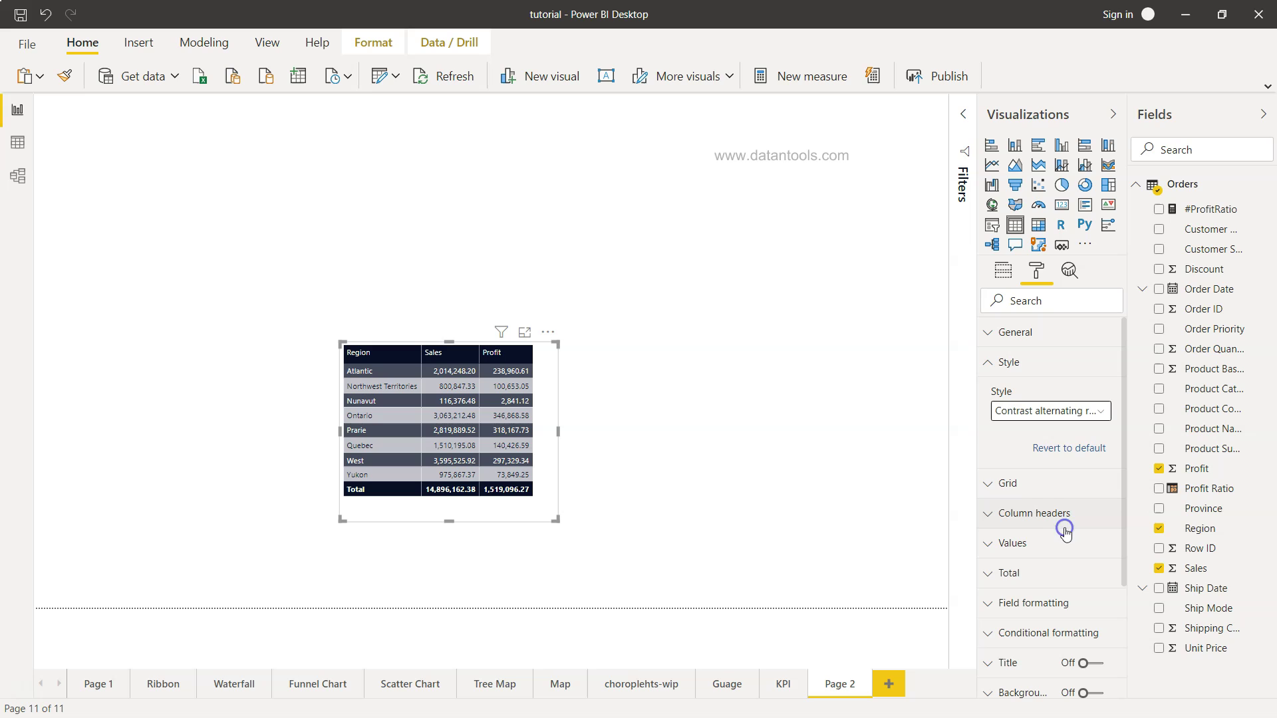
# Try the Flashy rows, Sparse and None styles on the table, and return it to the Minimal style
pyautogui.click(1066, 418)
pyautogui.click(1045, 540)
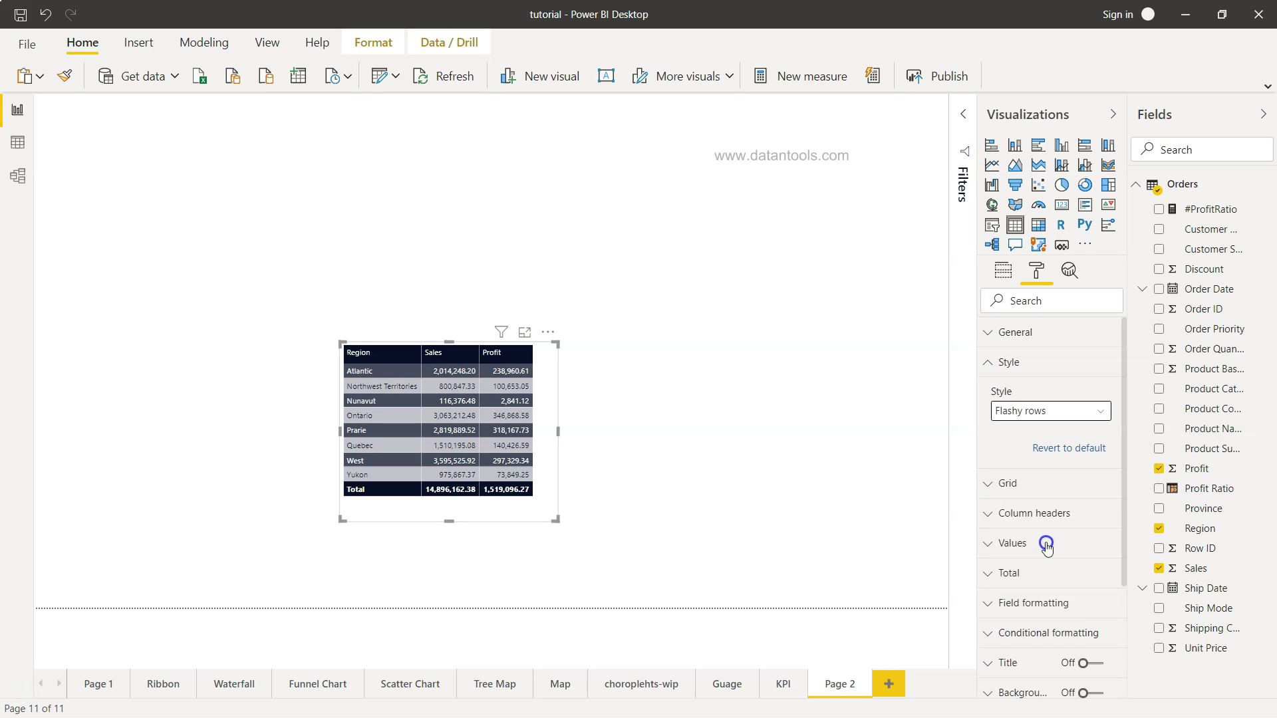
pyautogui.click(1067, 422)
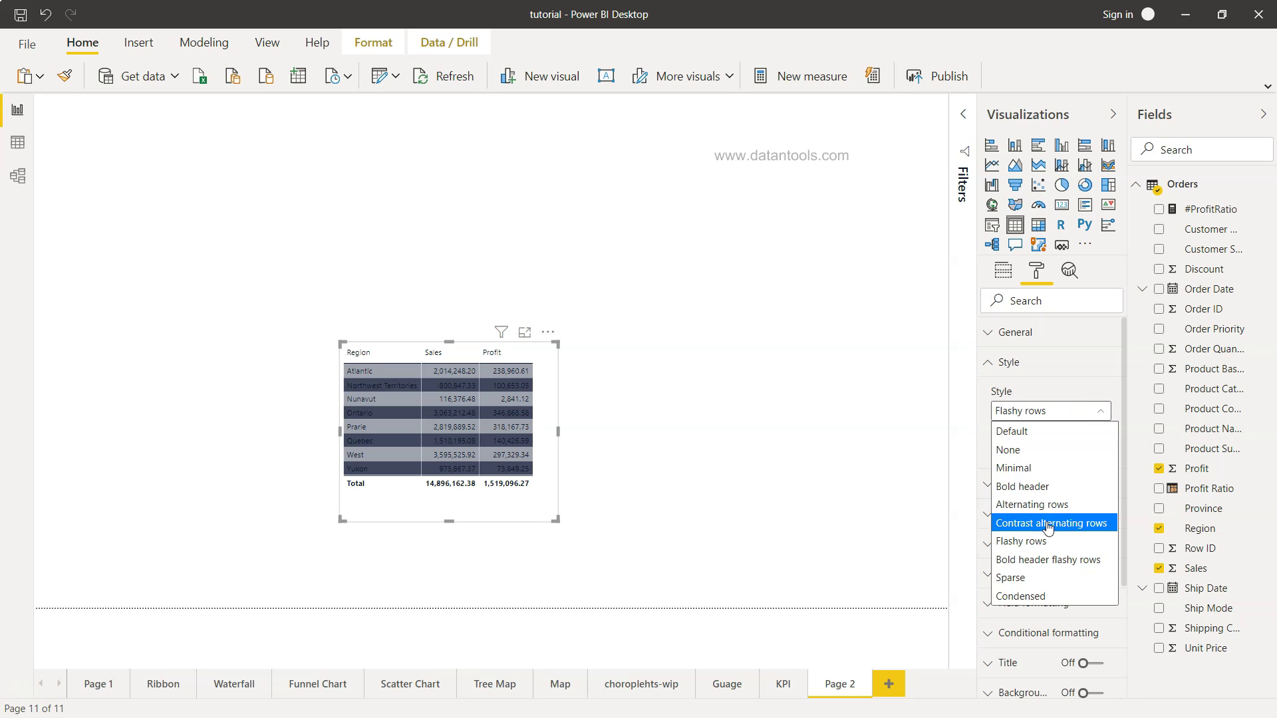
pyautogui.click(1047, 574)
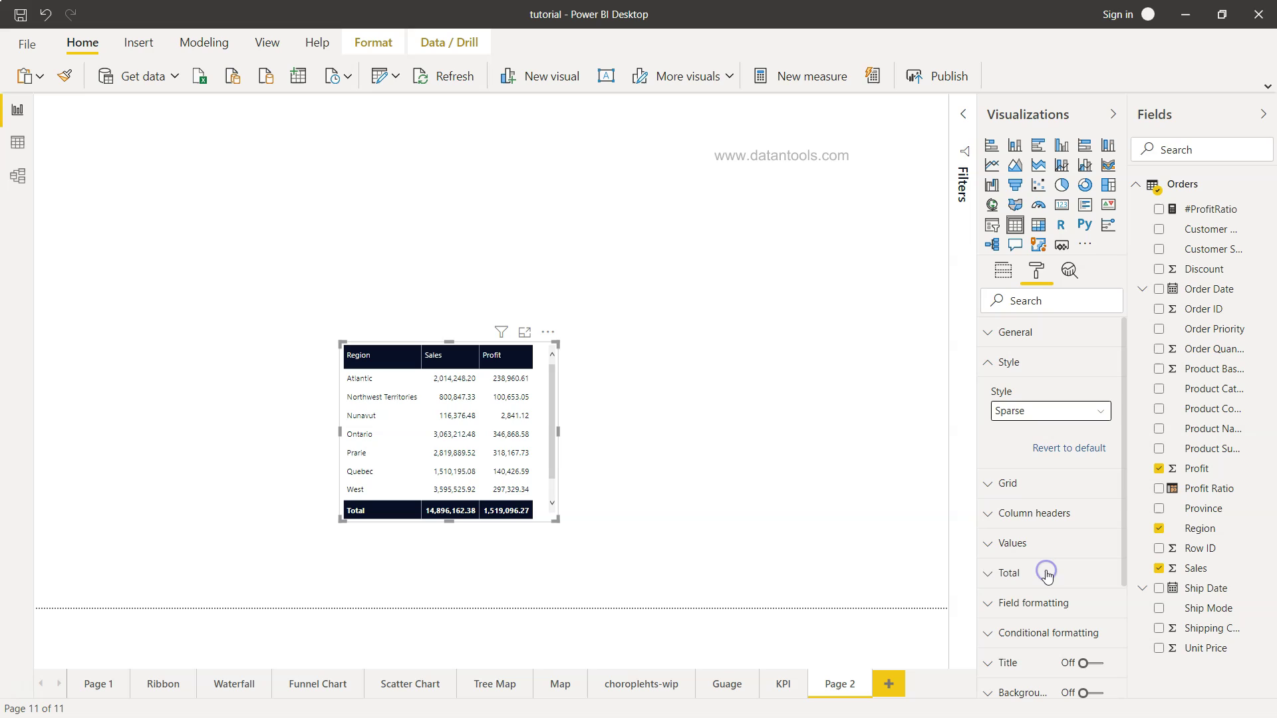
pyautogui.click(1039, 413)
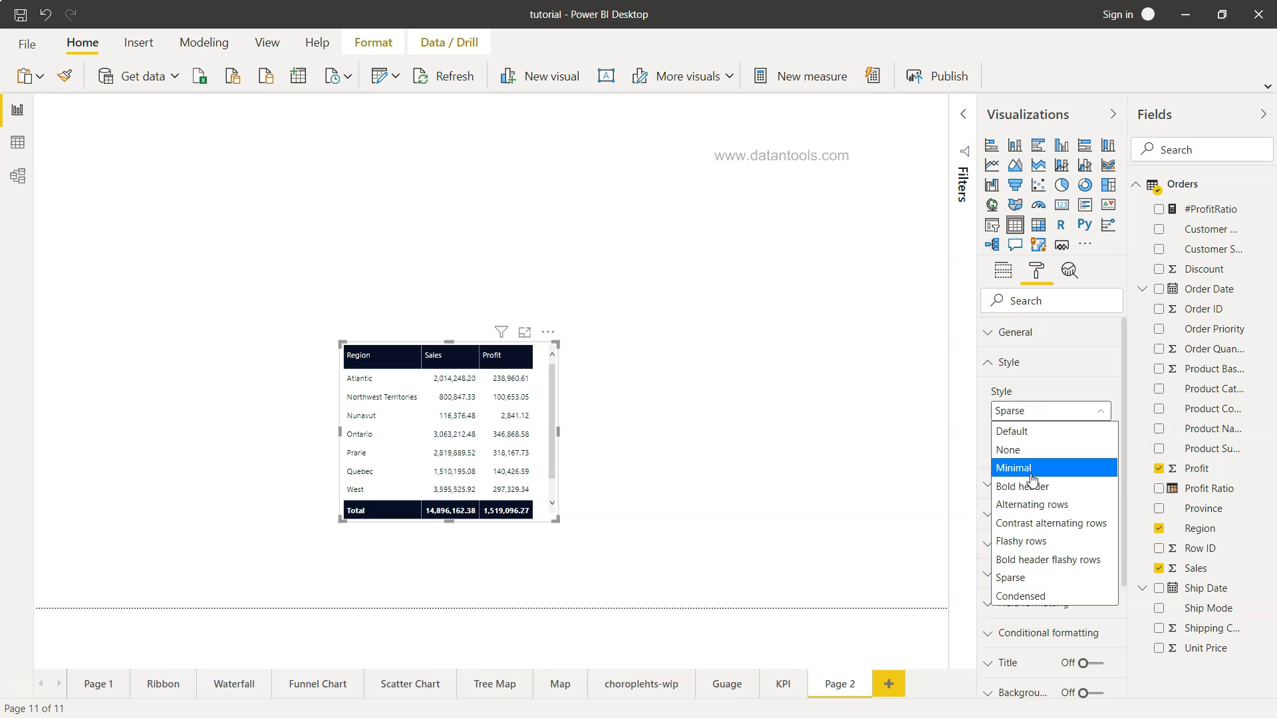
pyautogui.click(1034, 450)
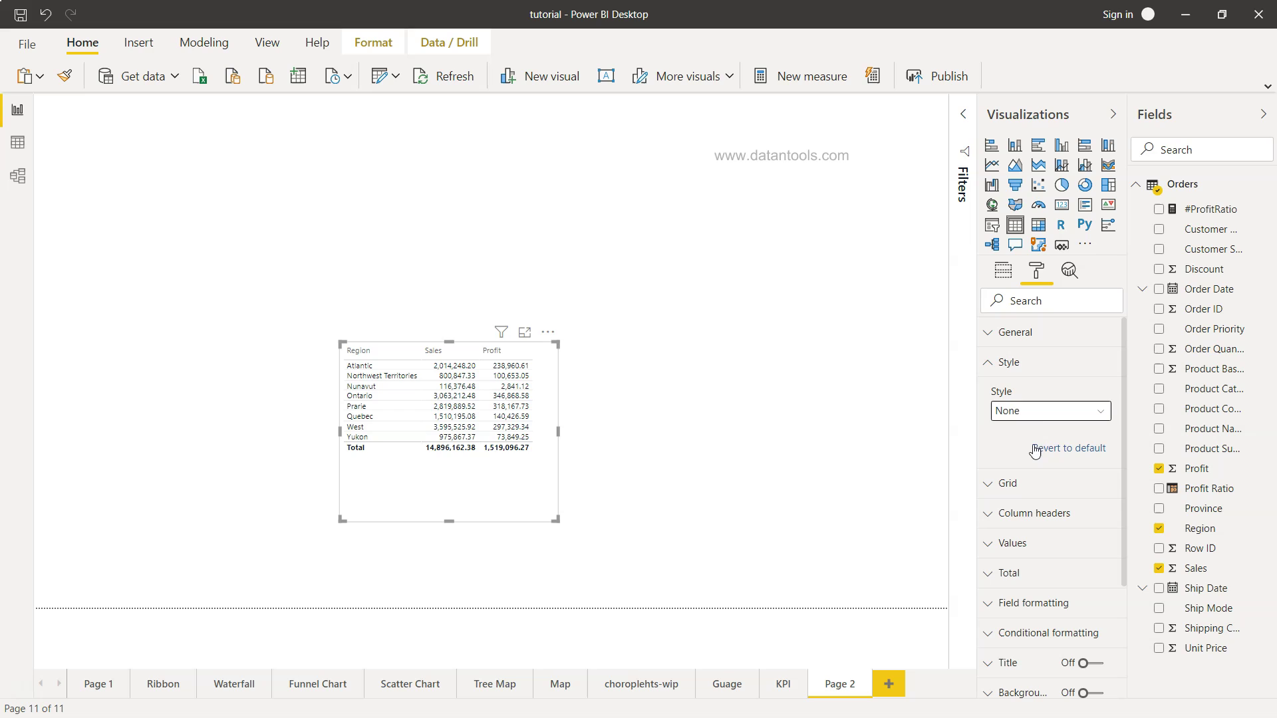
pyautogui.click(1041, 412)
pyautogui.click(1042, 467)
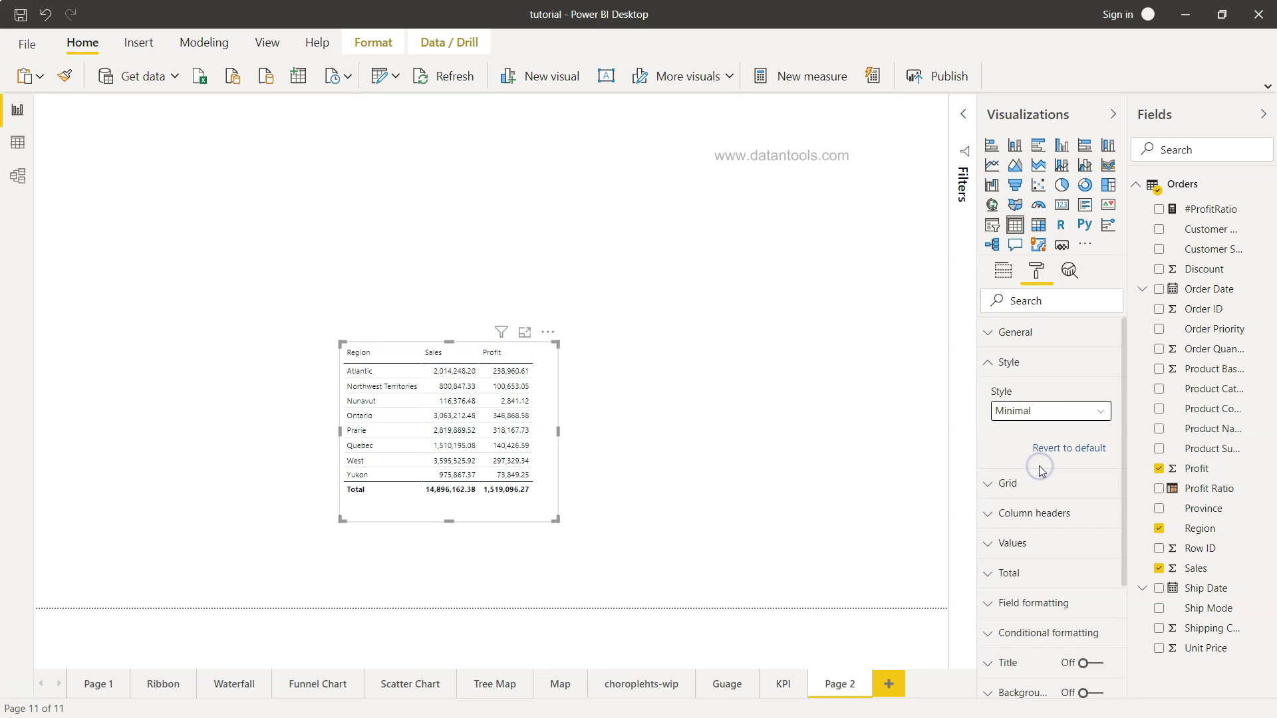
# Turn on the vertical grid for the table in its grid formatting
pyautogui.click(1005, 483)
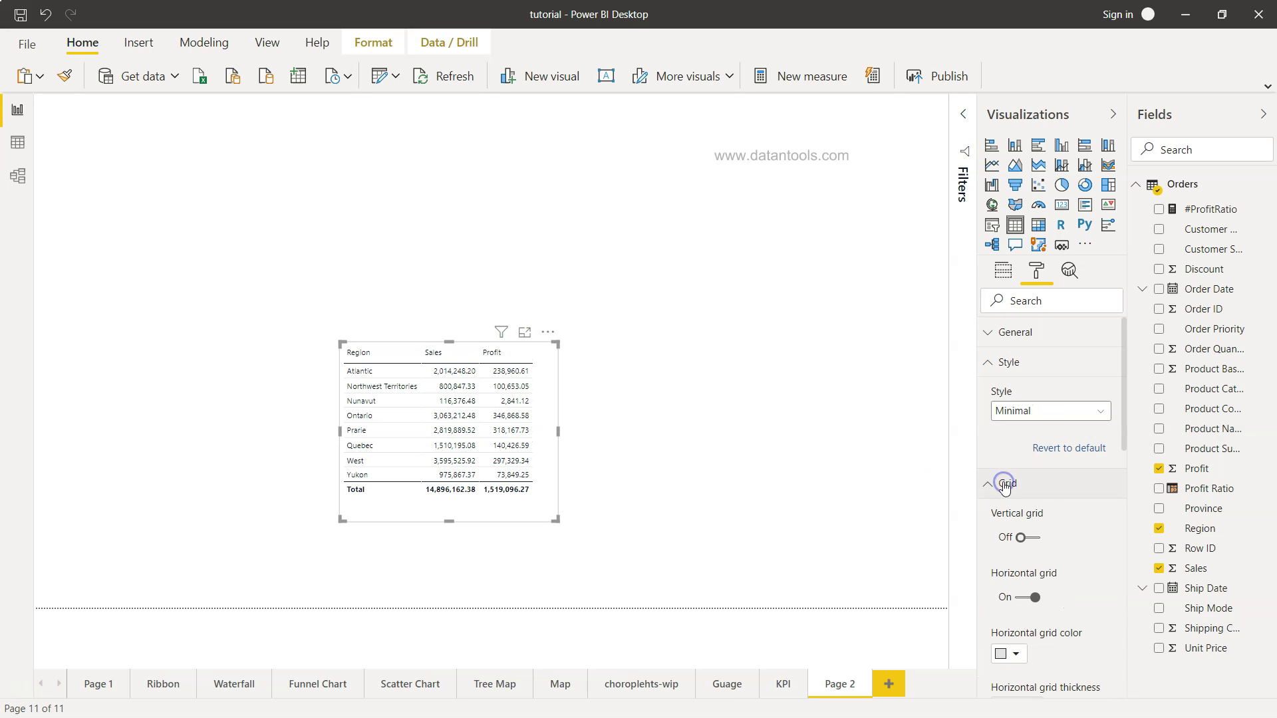
pyautogui.scroll(-1, 1030, 564)
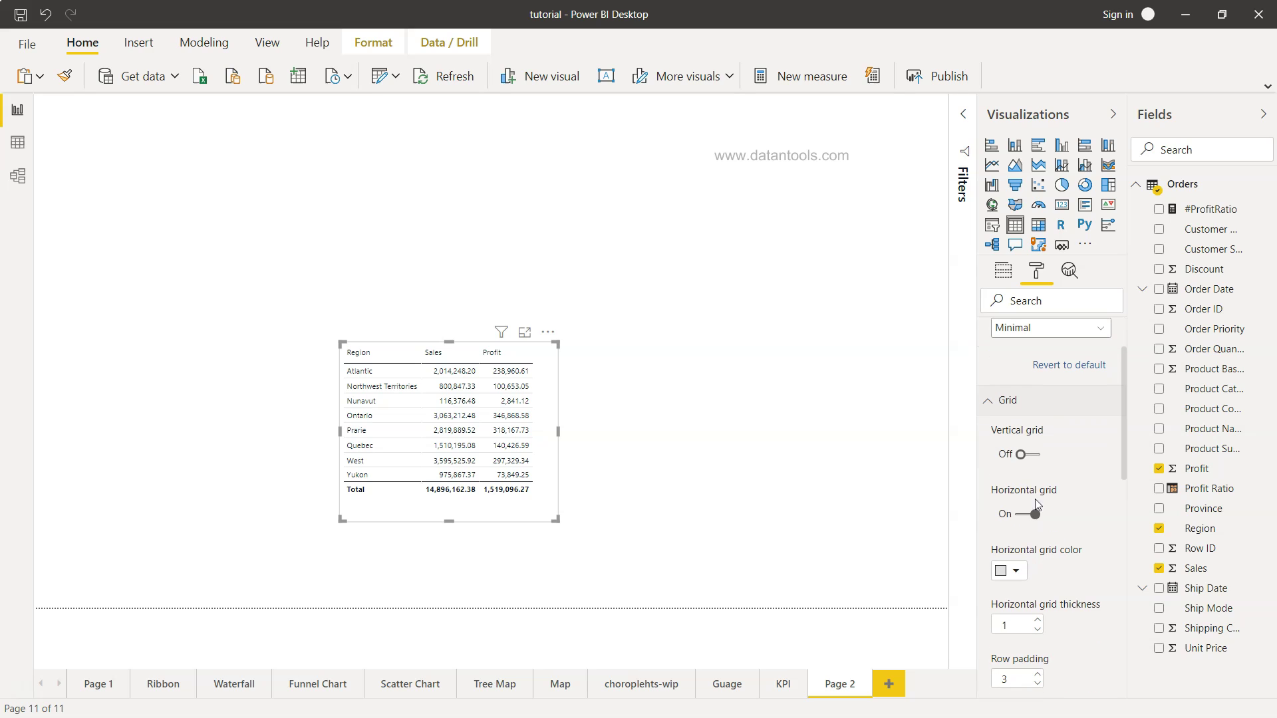
pyautogui.click(1028, 455)
pyautogui.click(1028, 456)
pyautogui.click(1036, 455)
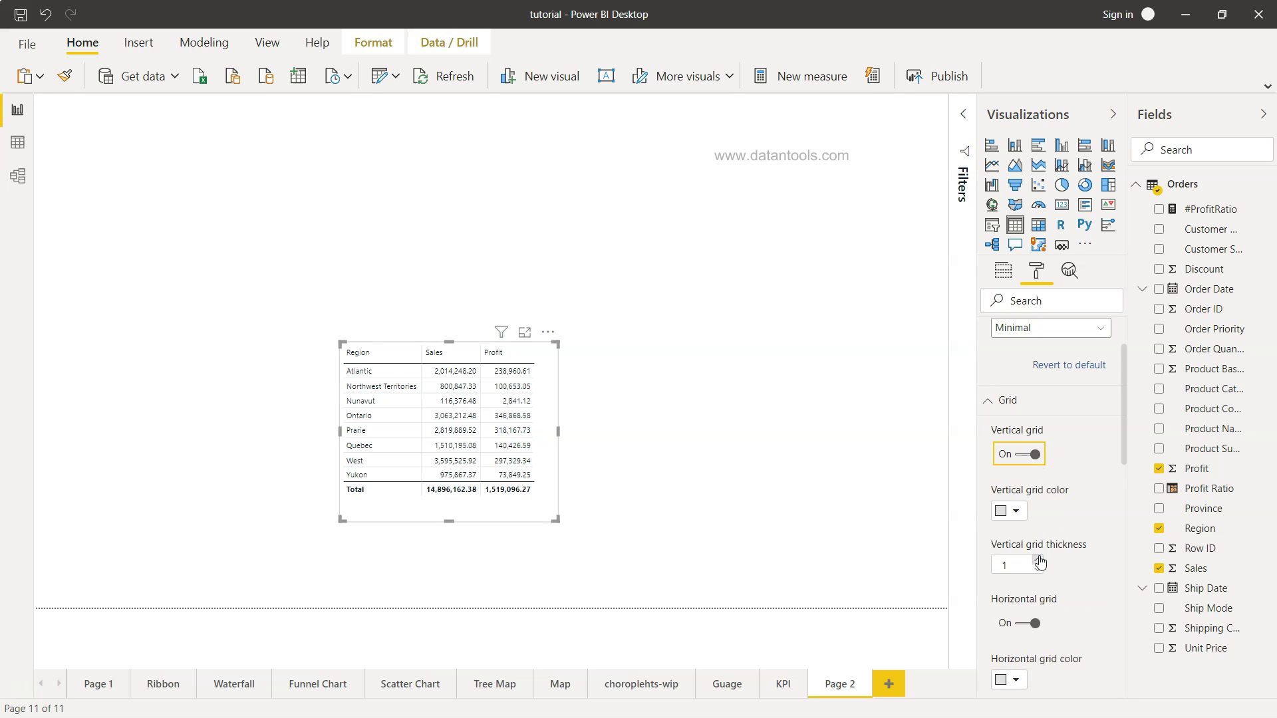
# Set the table's row padding to 6 and enlarge the visual in width and height to fit all rows
pyautogui.scroll(-2, 1040, 560)
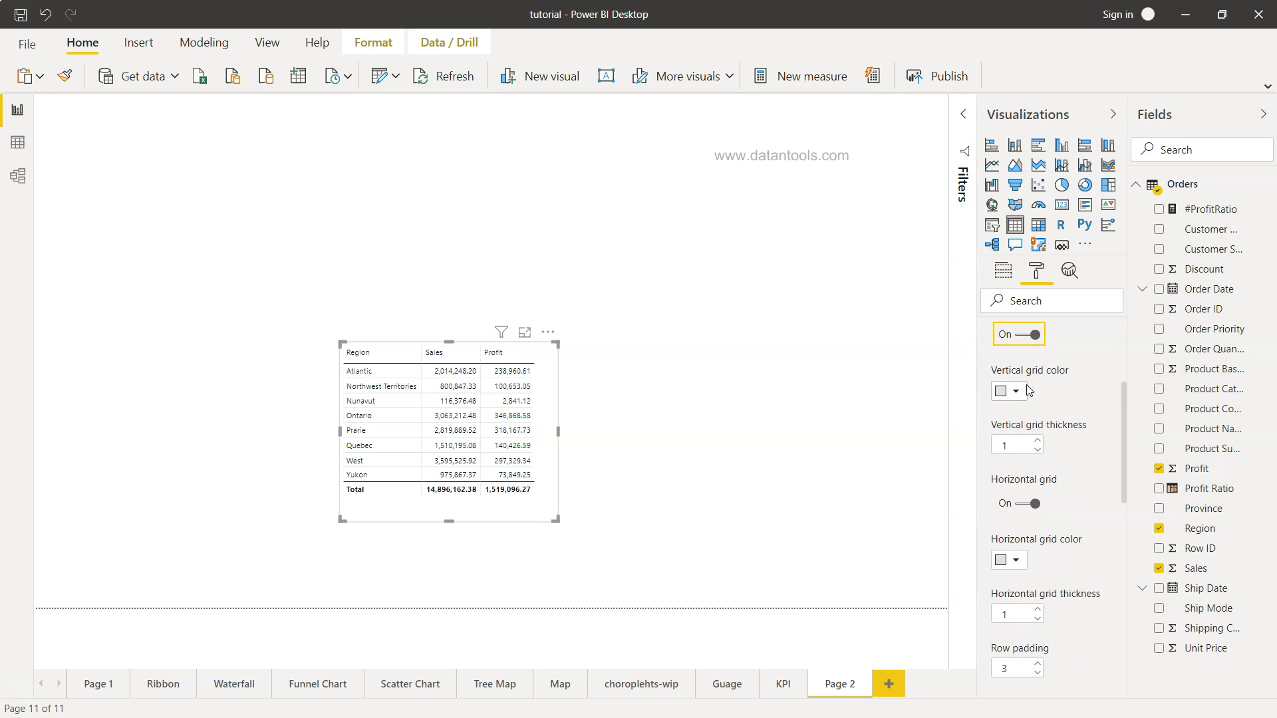
pyautogui.scroll(-2, 1053, 437)
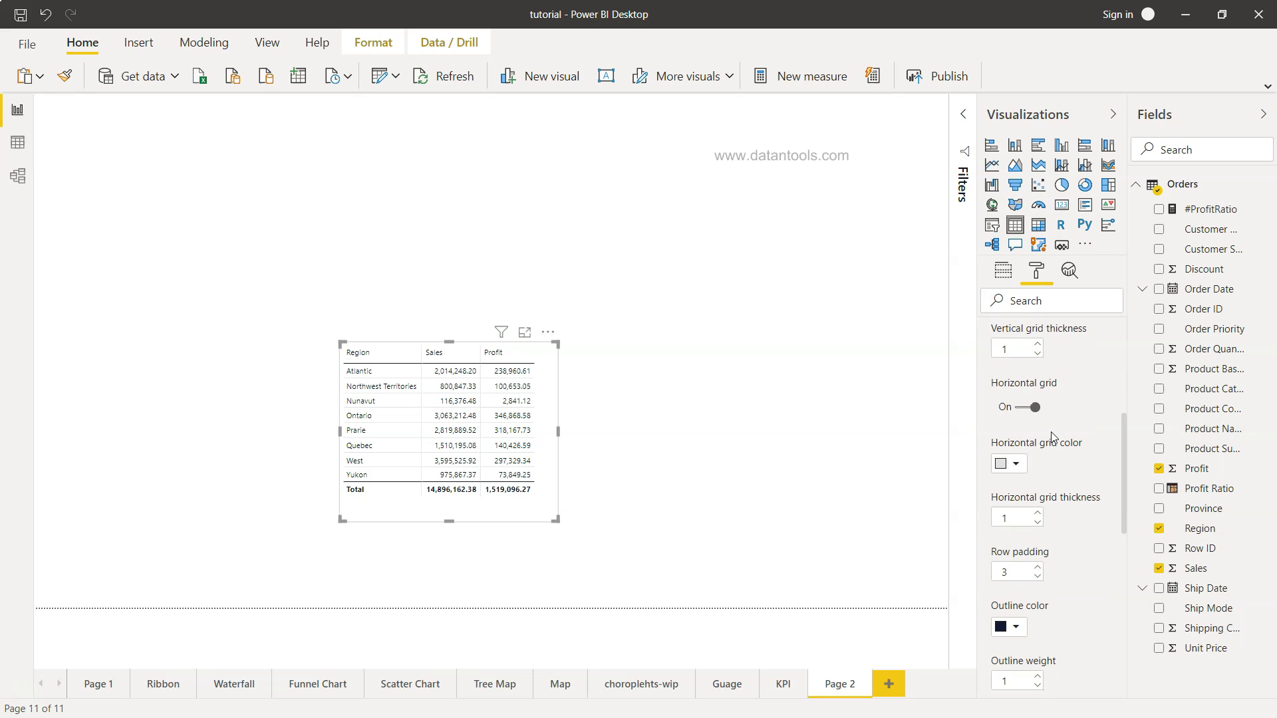
pyautogui.scroll(-3, 1049, 473)
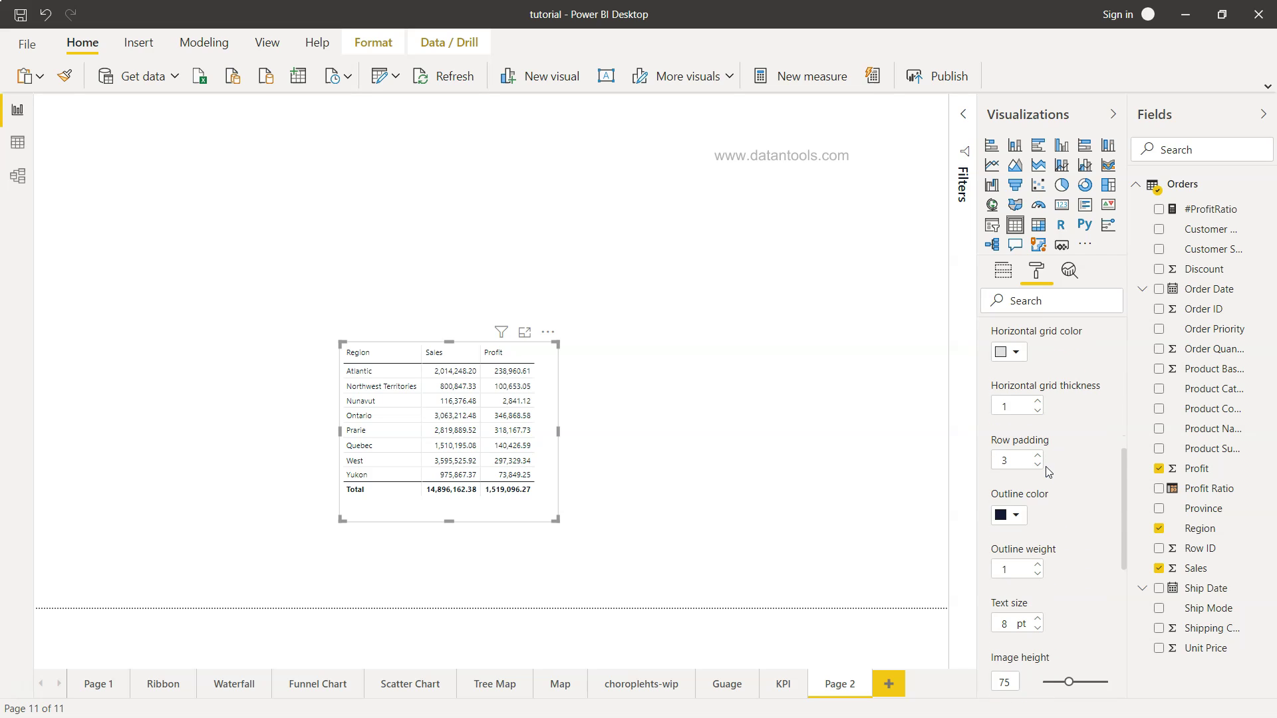
pyautogui.click(1037, 385)
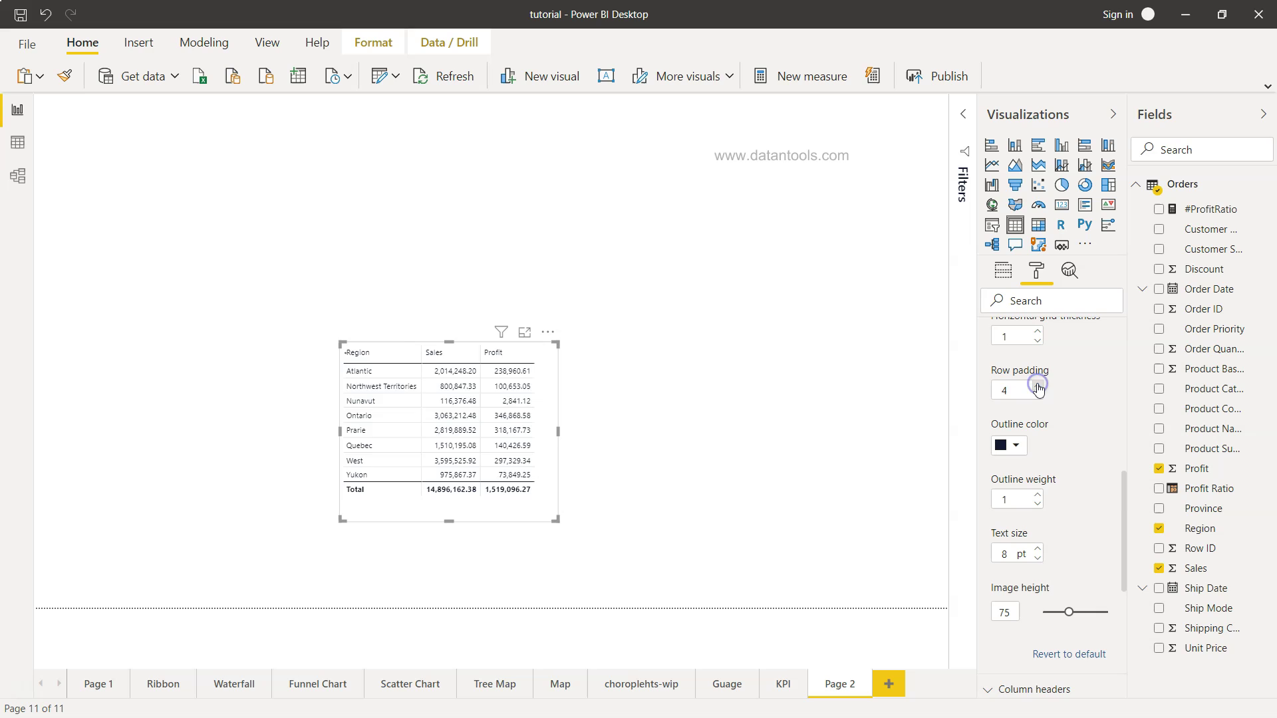
pyautogui.click(1037, 385)
pyautogui.click(1038, 386)
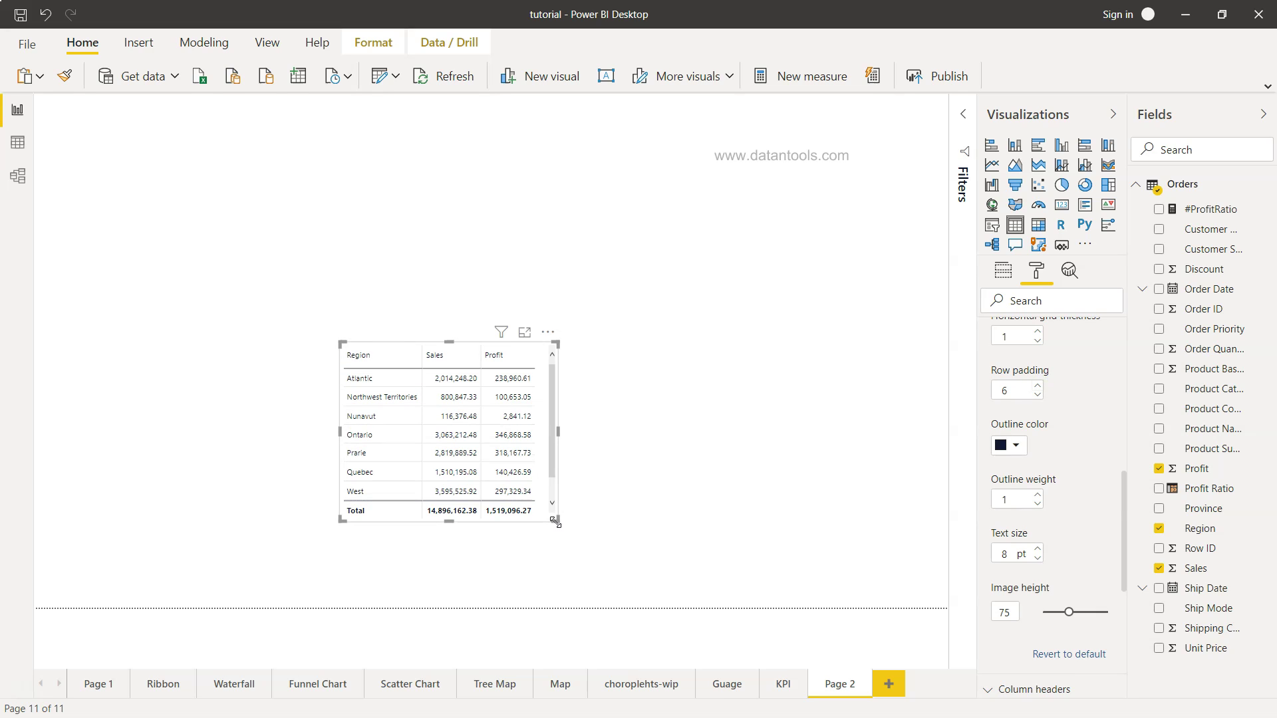
pyautogui.moveTo(556, 521); pyautogui.dragTo(620, 594)
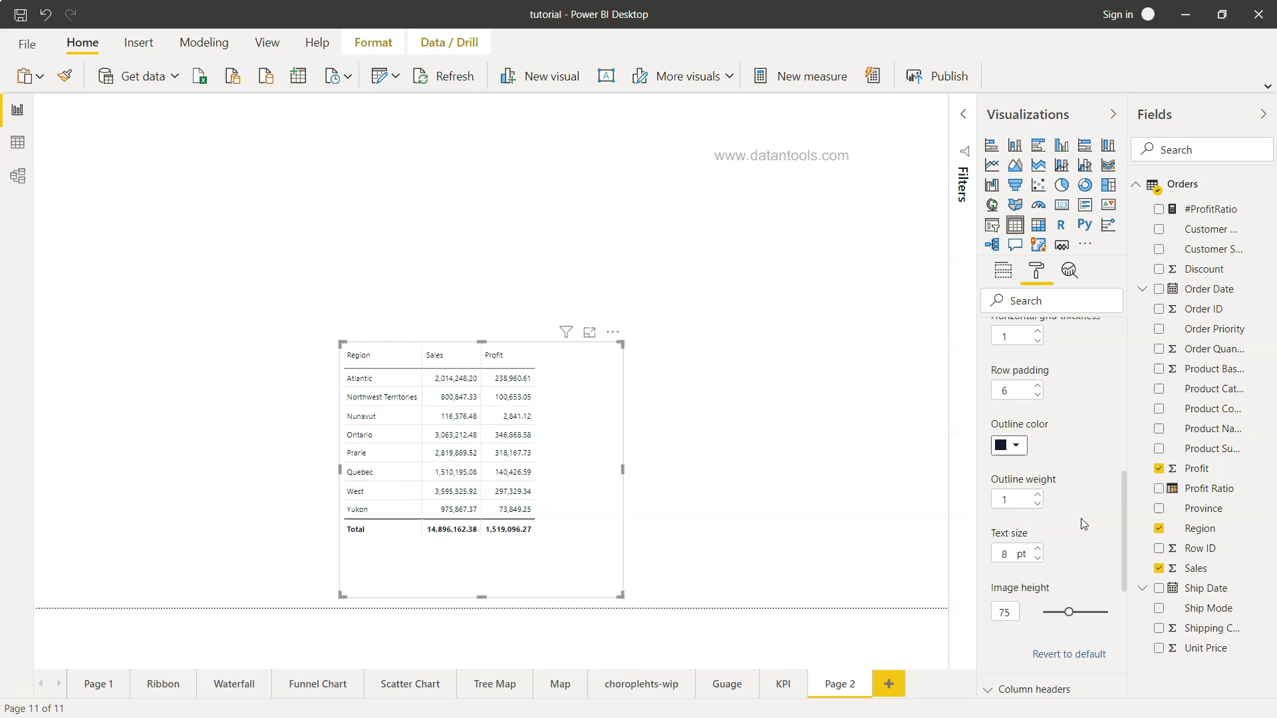
# Set the outline of the table's column headers to Top + bottom
pyautogui.scroll(-2, 1084, 525)
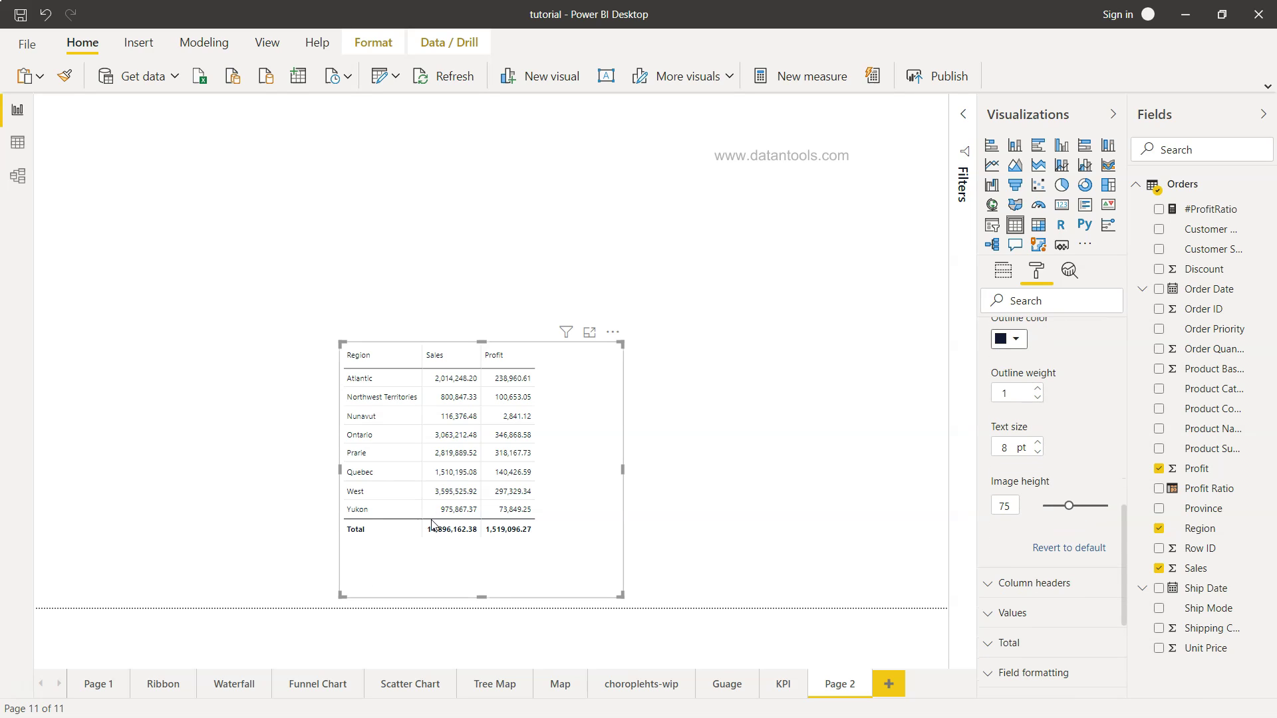
pyautogui.scroll(-4, 1006, 487)
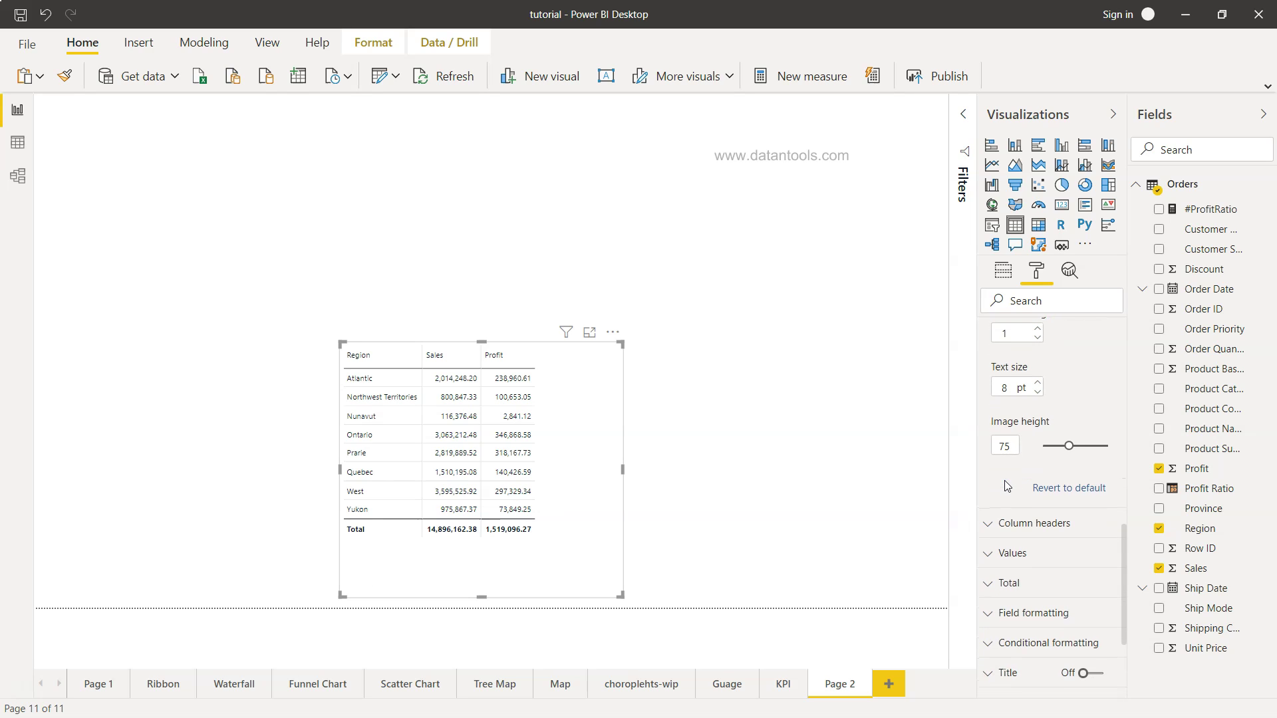
pyautogui.click(992, 382)
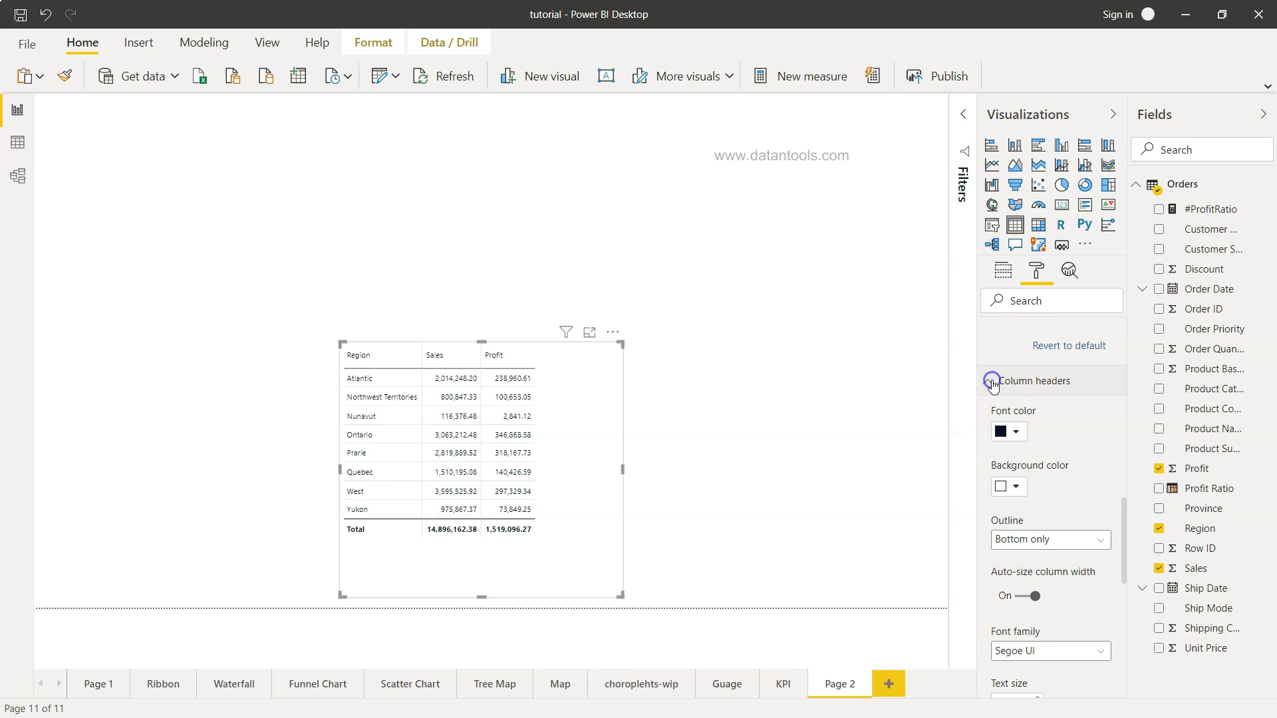
pyautogui.scroll(-1, 1005, 392)
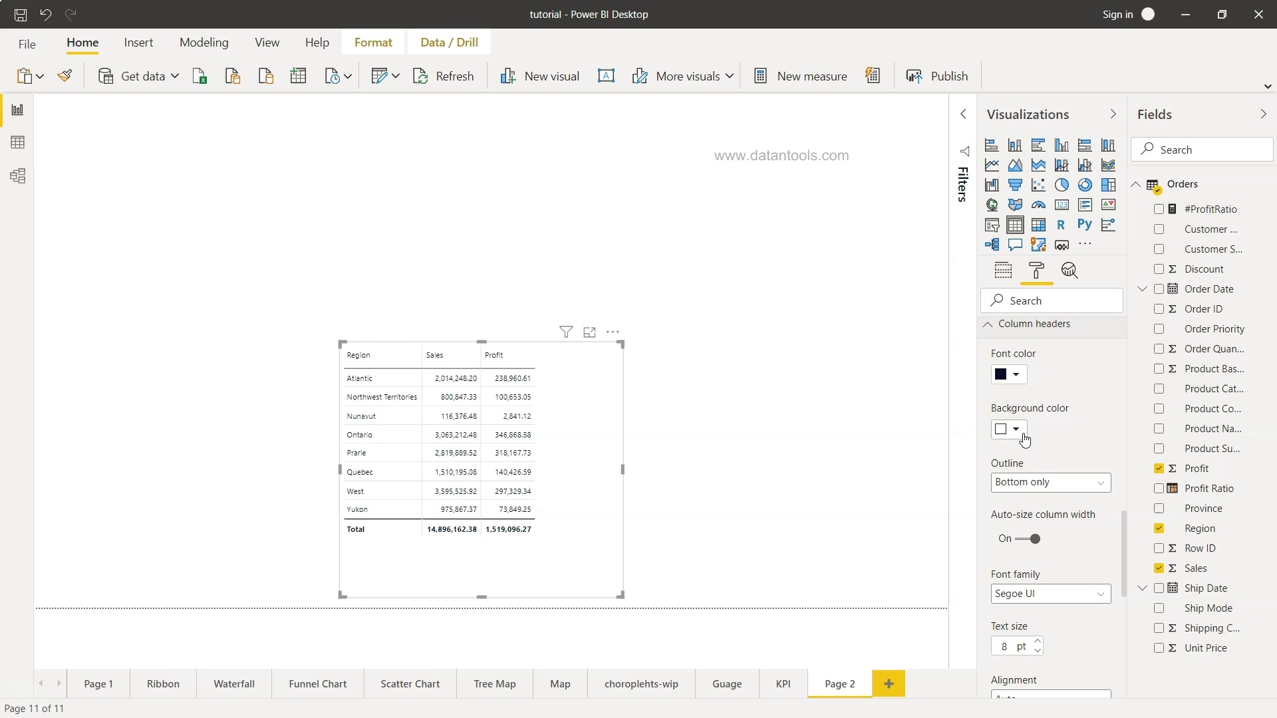
pyautogui.click(1051, 483)
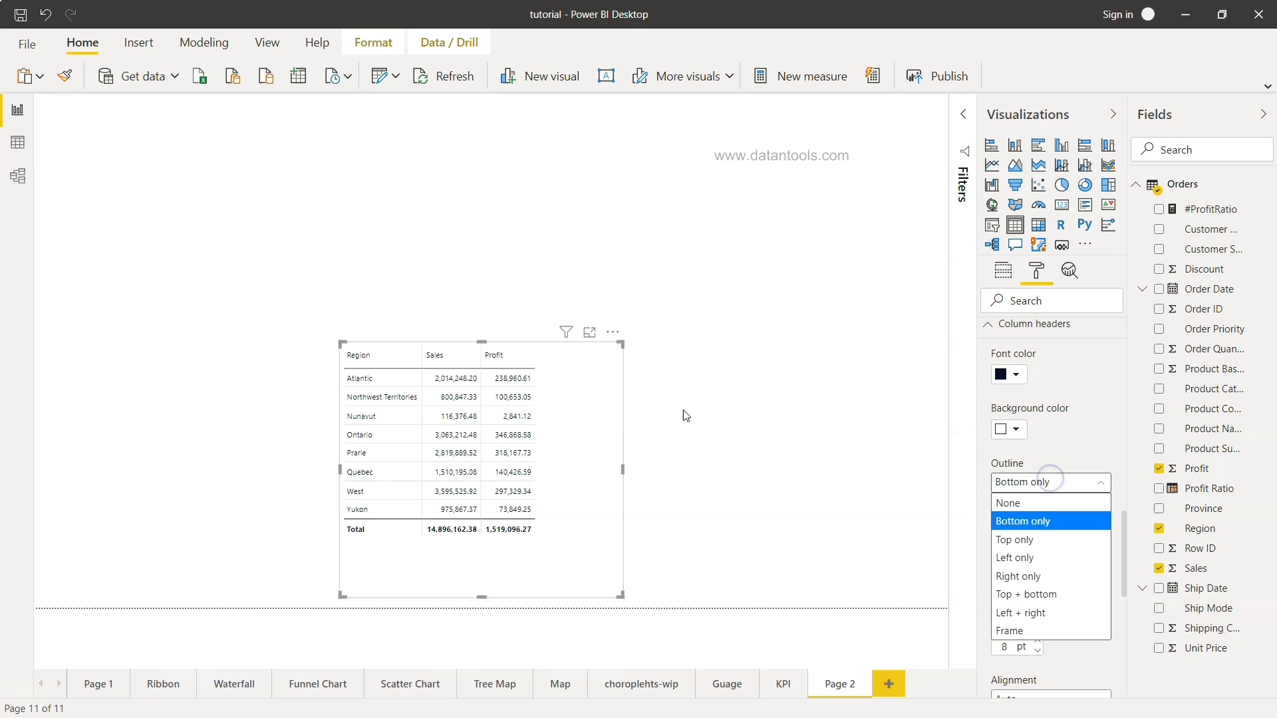
pyautogui.click(1025, 596)
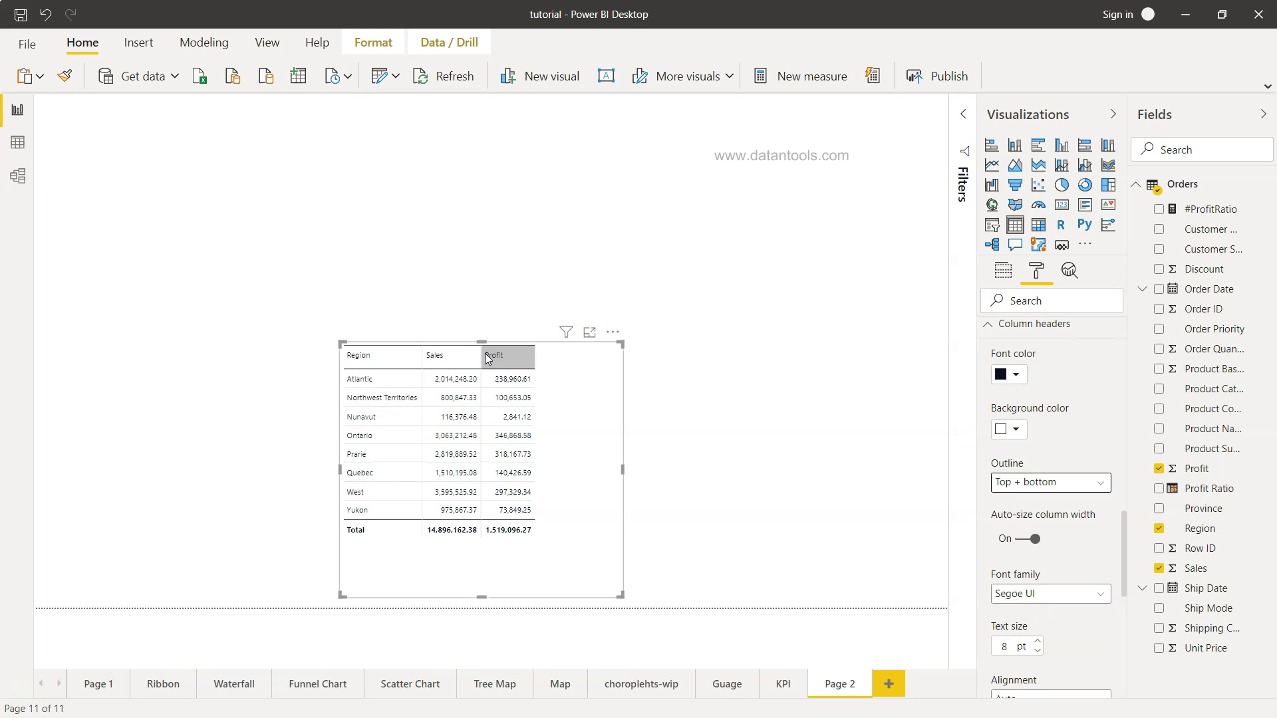
# Try turning off auto-size column width for the column headers and turn it back on
pyautogui.scroll(-3, 1047, 546)
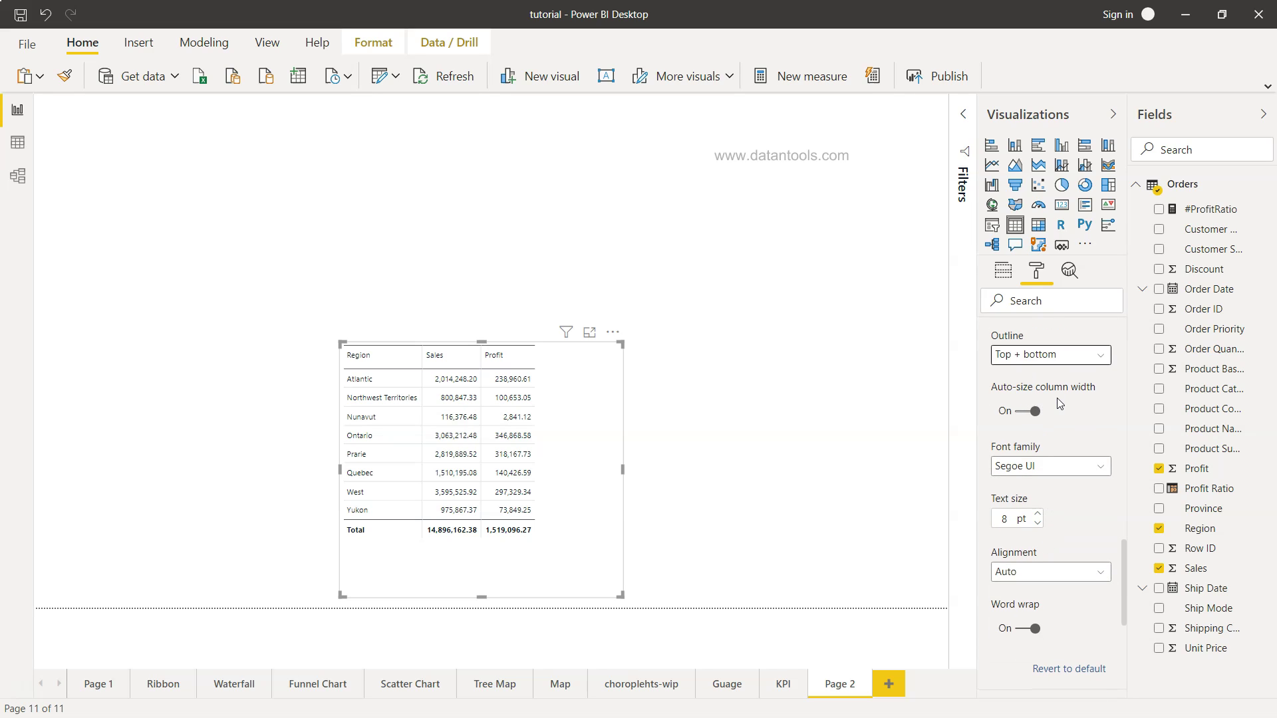
pyautogui.click(1023, 413)
pyautogui.click(1023, 414)
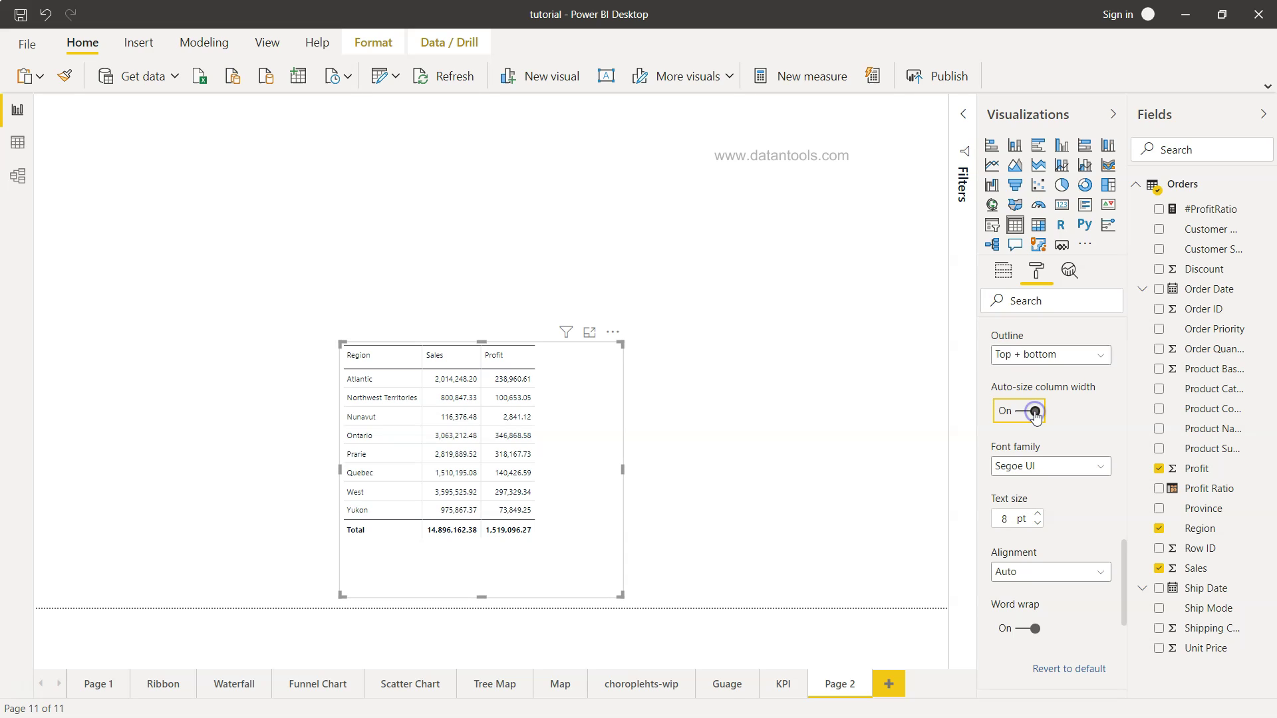
# Set the text size of the column headers to 12 pt
pyautogui.click(1037, 514)
pyautogui.click(1037, 514)
pyautogui.click(1036, 513)
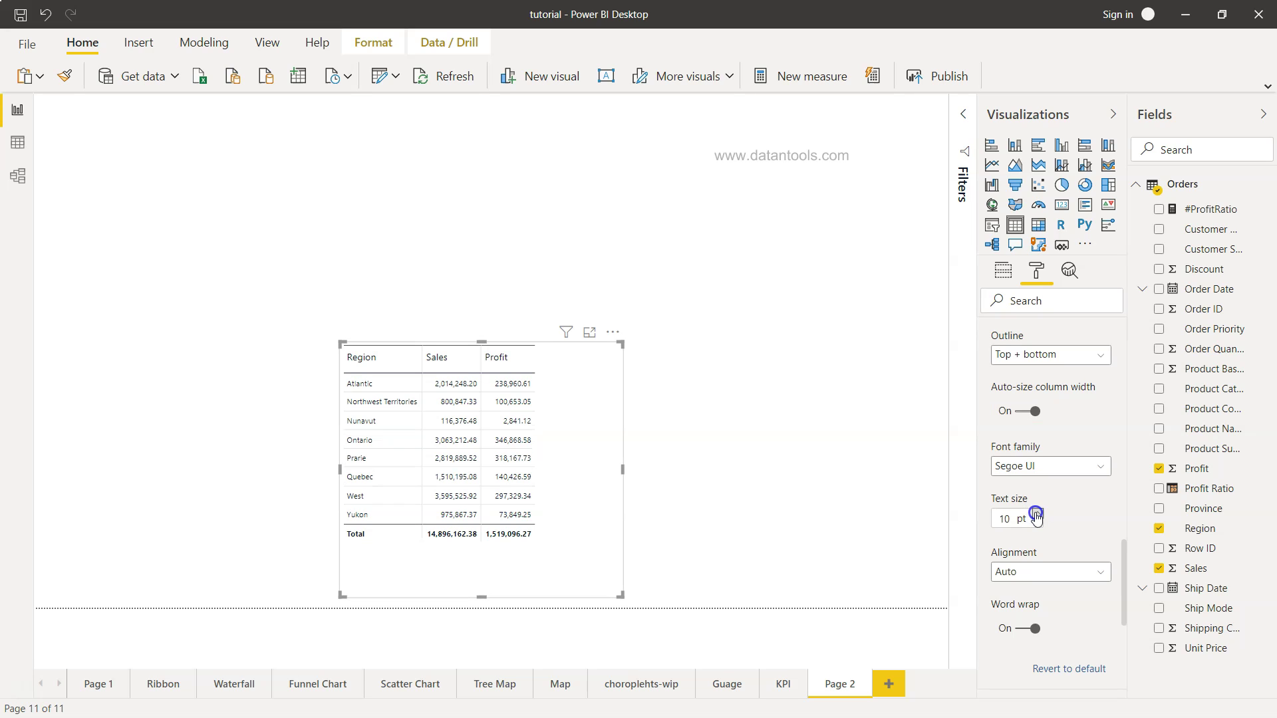
pyautogui.click(1036, 513)
pyautogui.click(1037, 514)
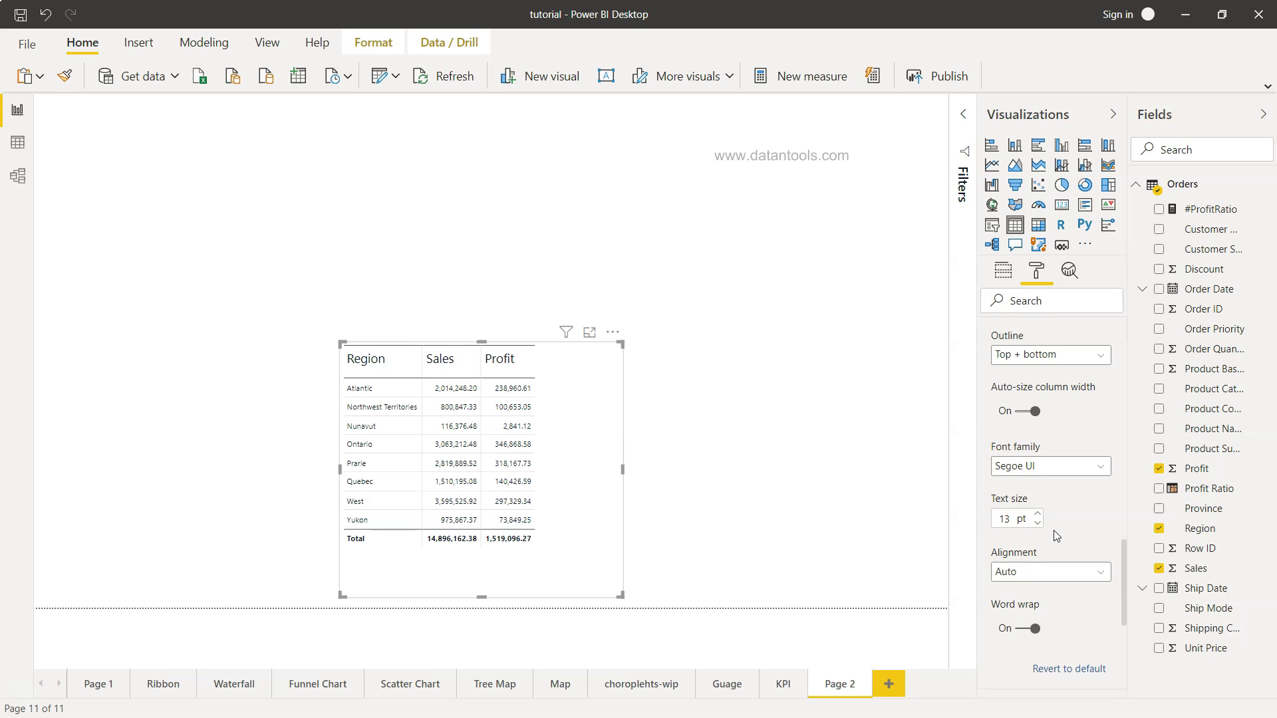
pyautogui.click(1038, 523)
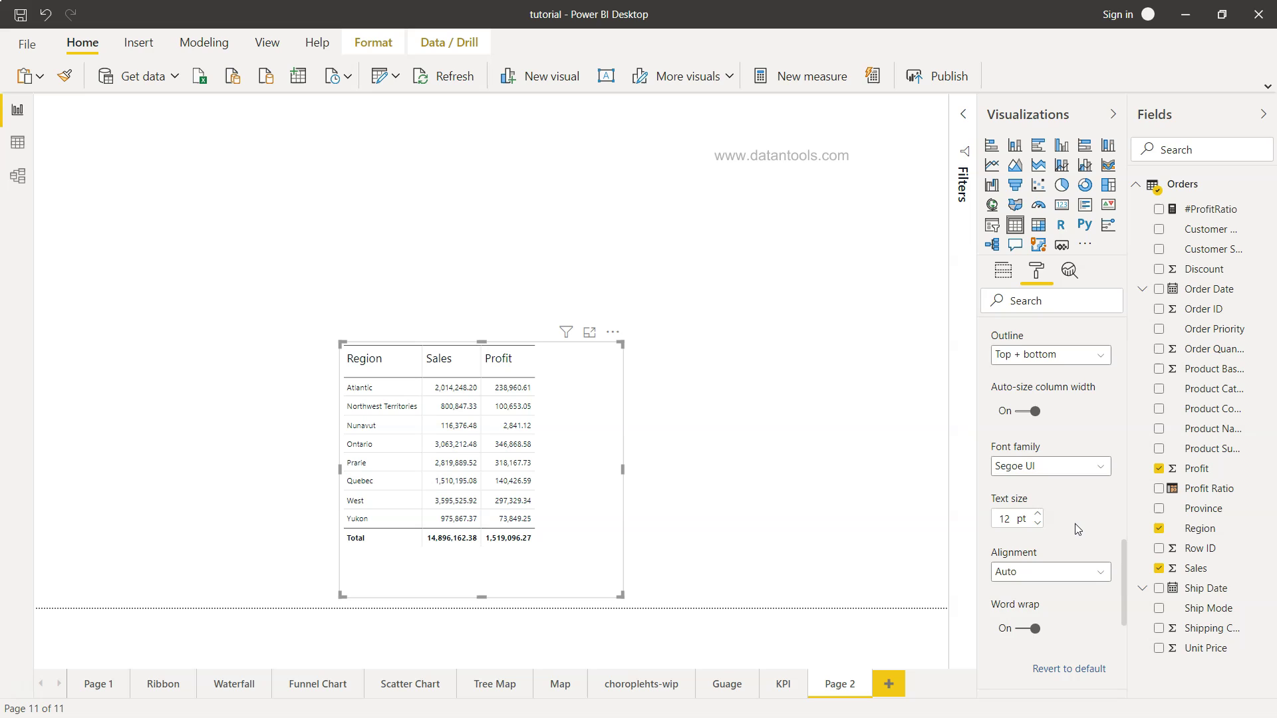
# Try the Center and Left alignments on the column headers and return the alignment to Auto
pyautogui.scroll(-2, 1071, 529)
pyautogui.click(1059, 443)
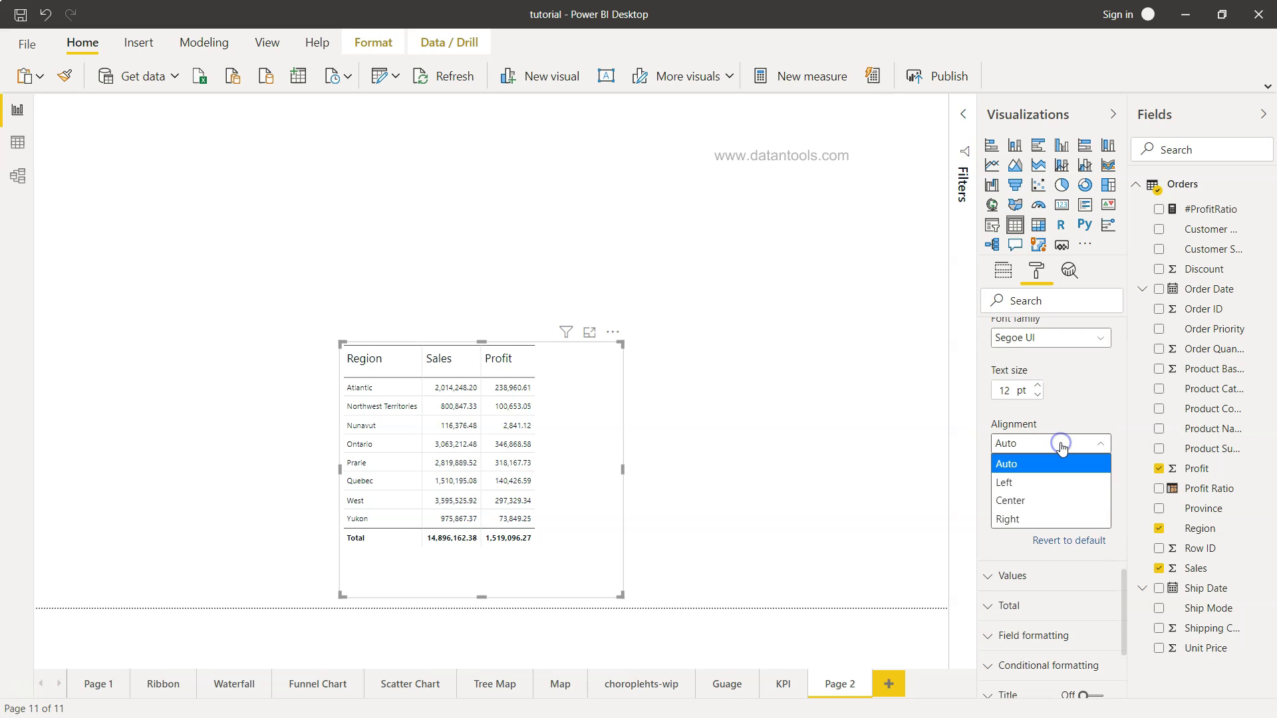
pyautogui.click(1061, 500)
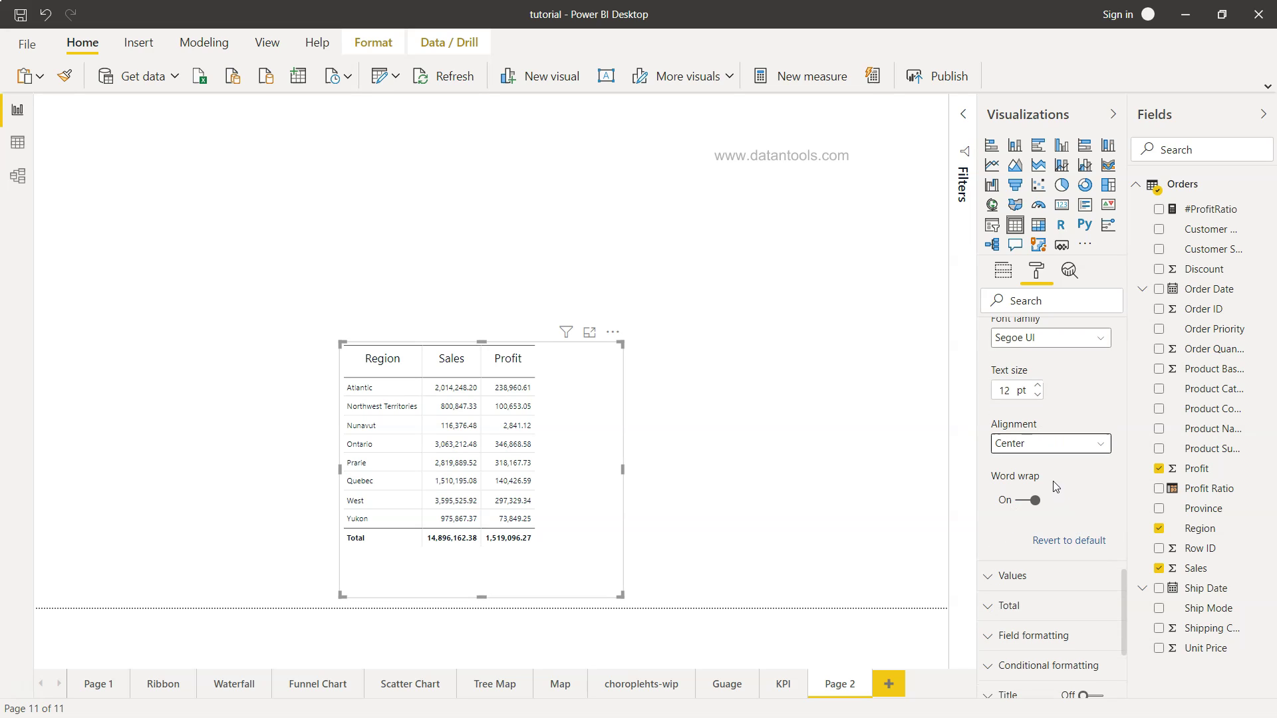
pyautogui.click(1065, 457)
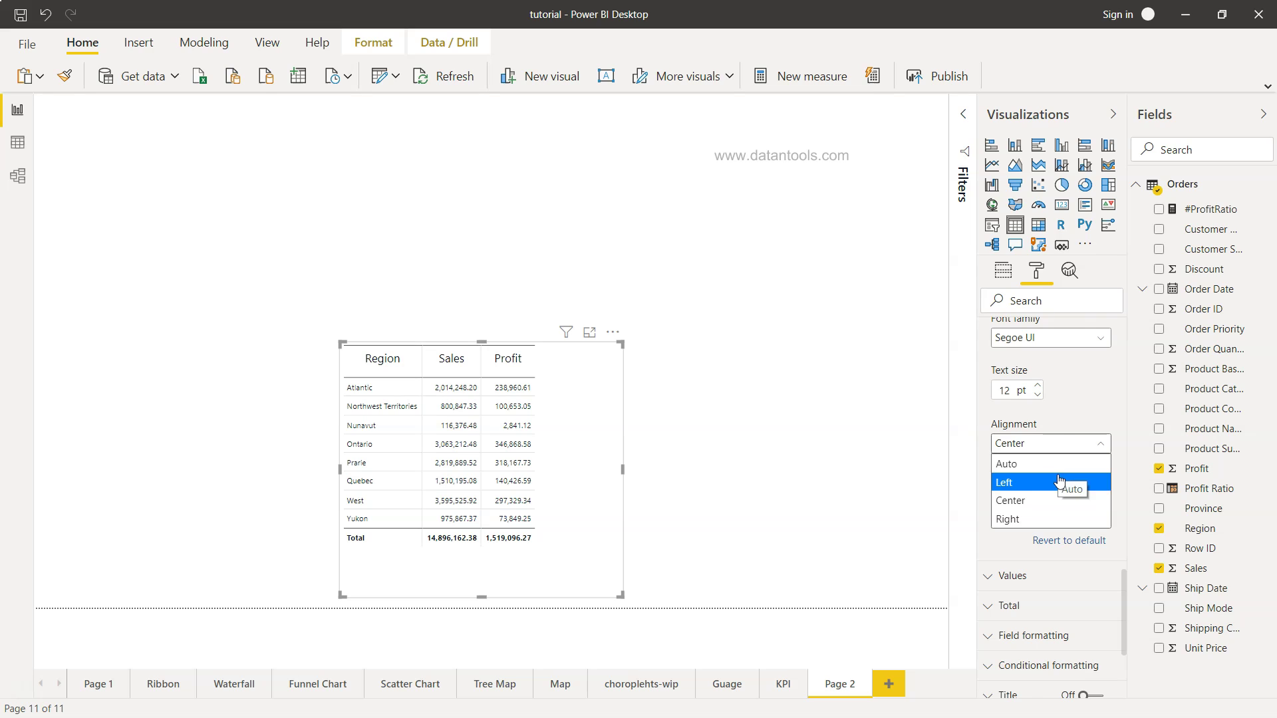
pyautogui.click(1059, 478)
pyautogui.click(1058, 444)
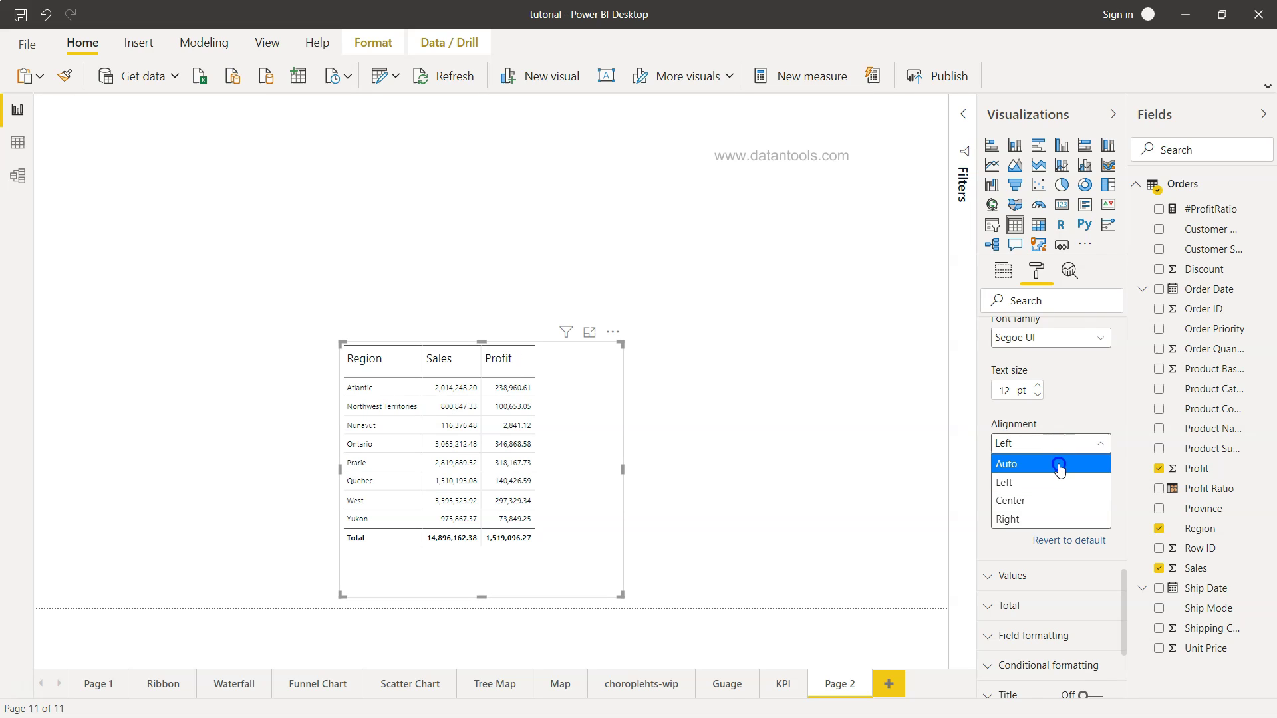
pyautogui.click(1059, 464)
# Examine the formatting options for the table's values, including font and background colors, outline, word wrap and text size
pyautogui.scroll(-3, 1066, 524)
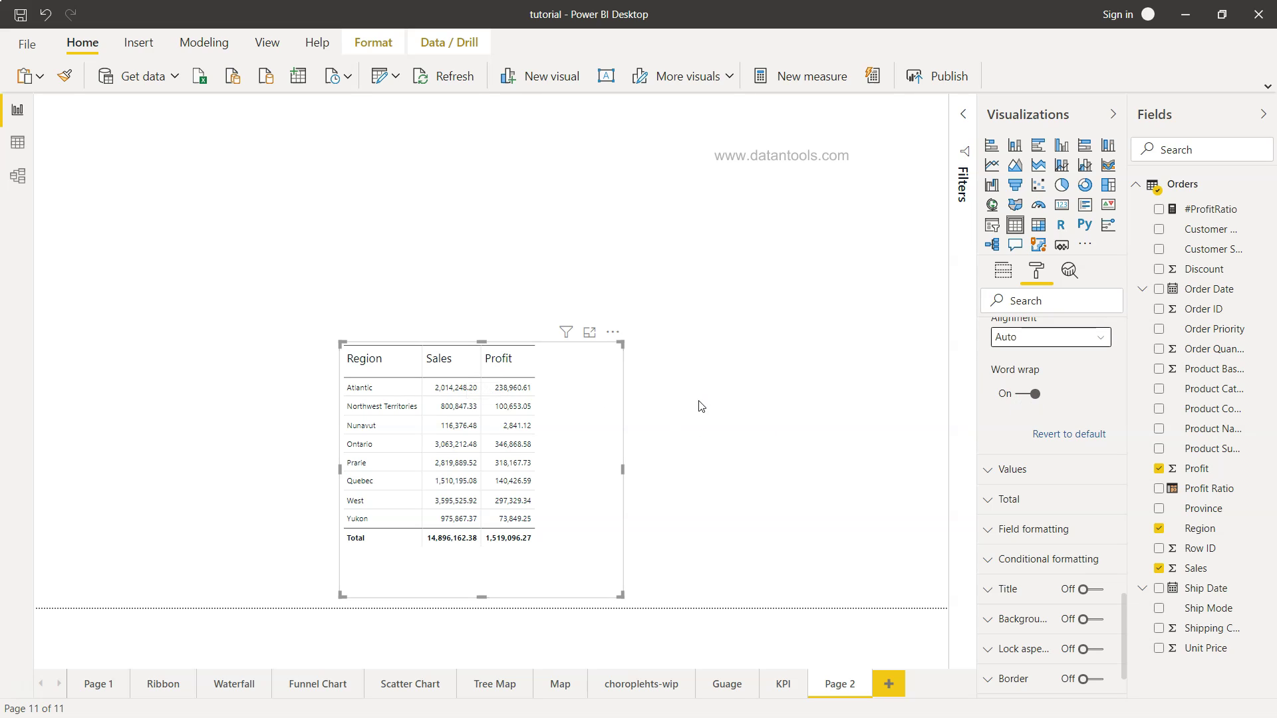
pyautogui.scroll(-1, 1007, 436)
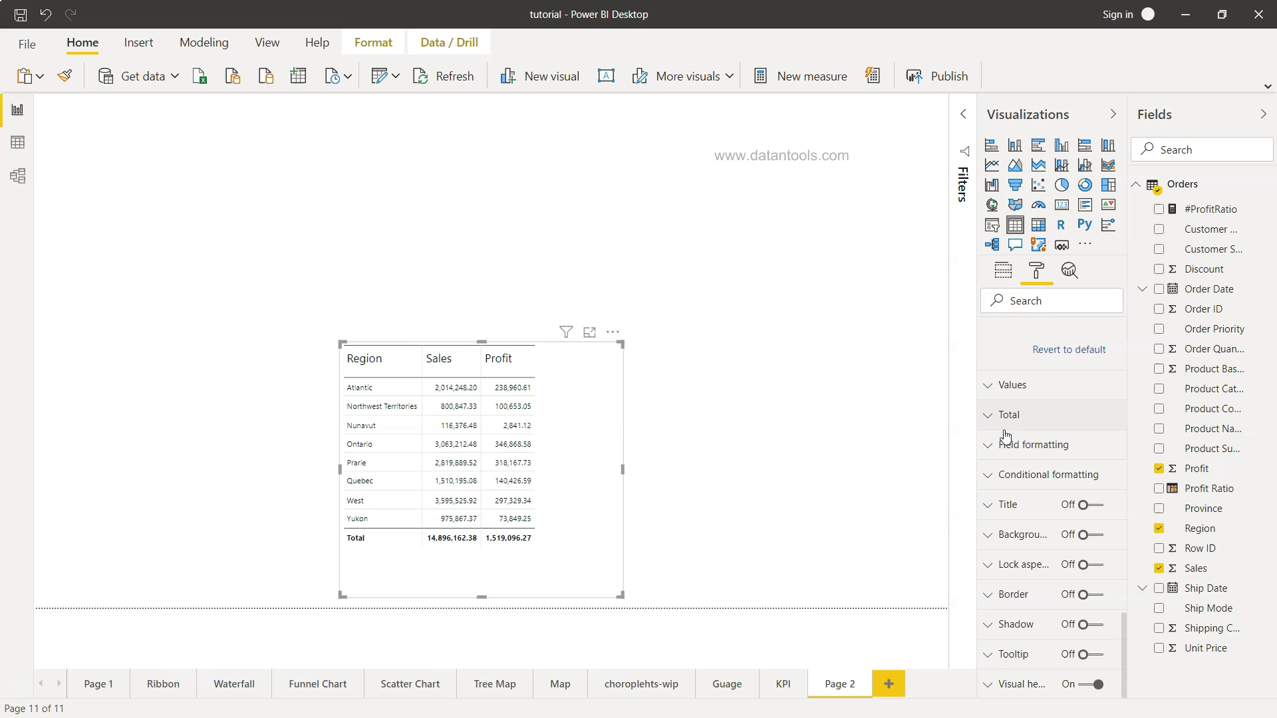
pyautogui.click(992, 393)
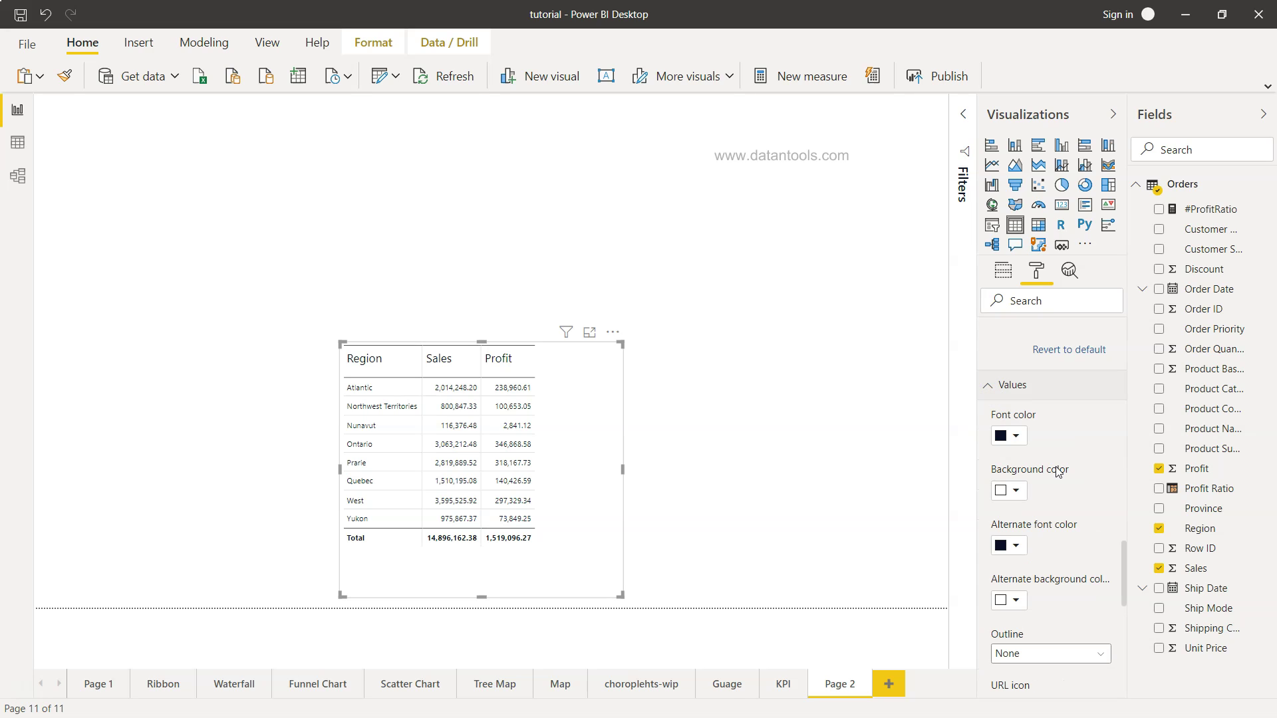
pyautogui.scroll(-1, 1059, 471)
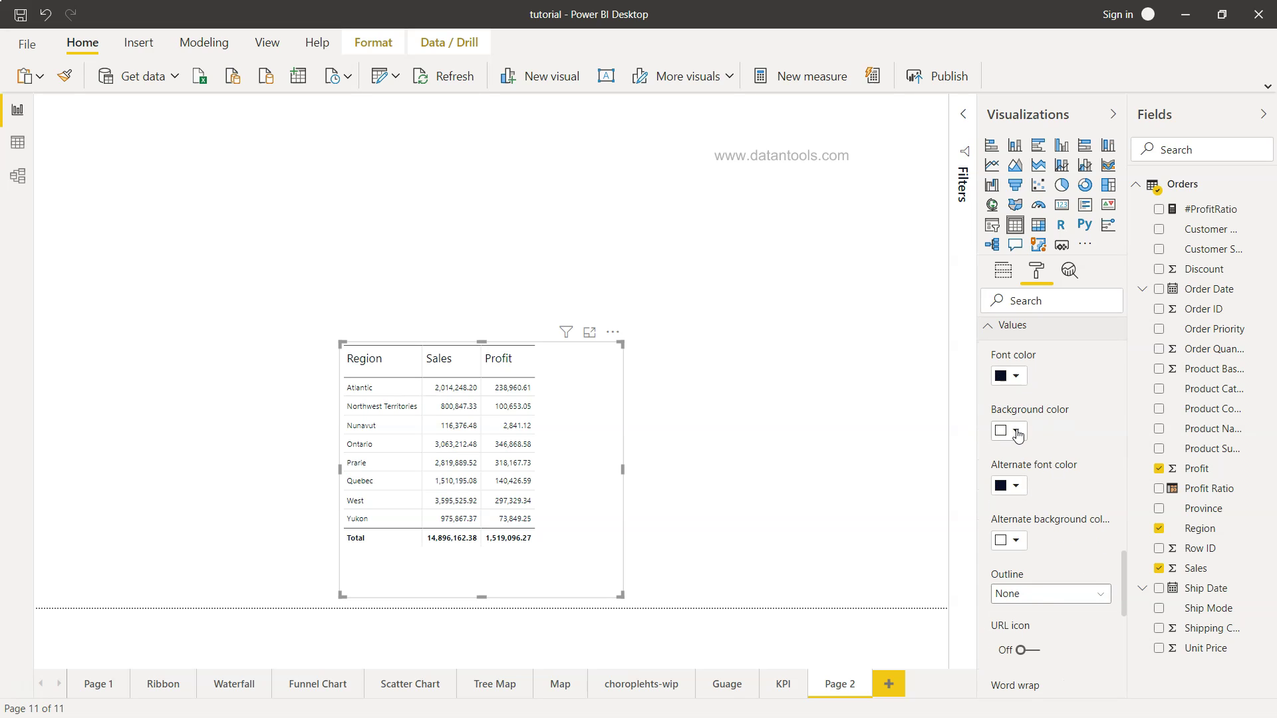
pyautogui.scroll(-1, 1018, 432)
pyautogui.scroll(-3, 1017, 433)
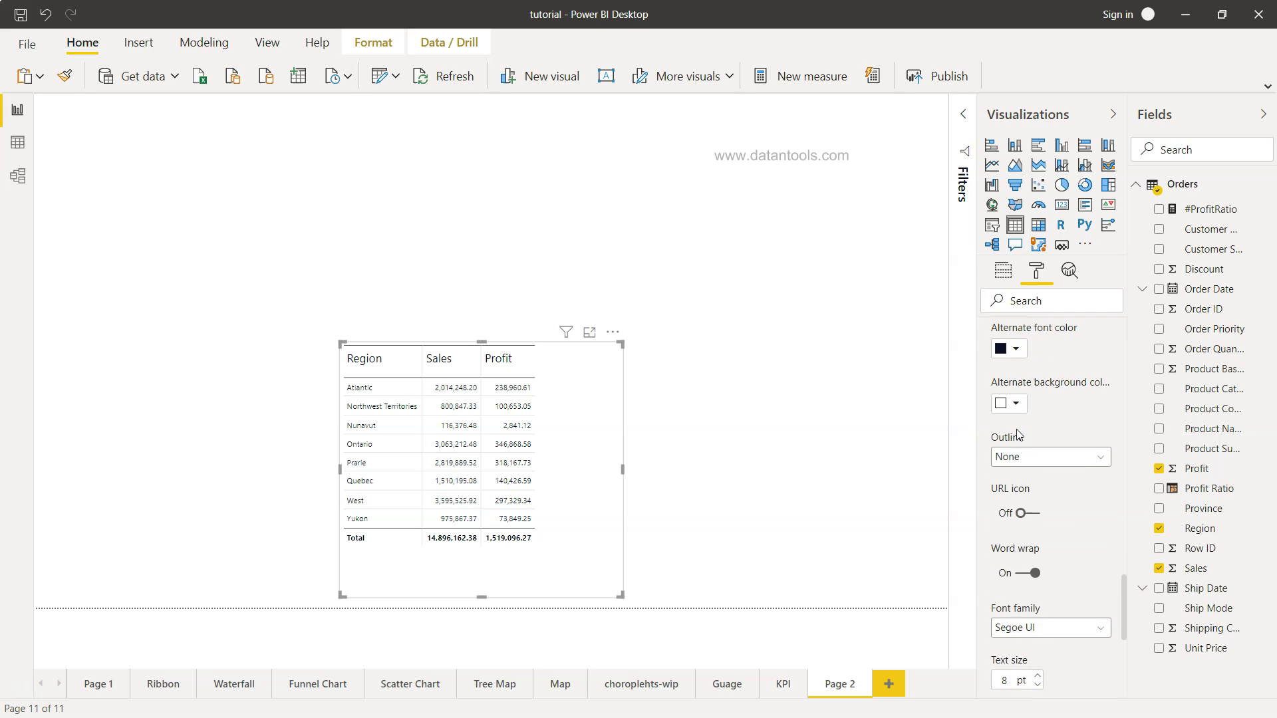
pyautogui.scroll(-4, 1017, 434)
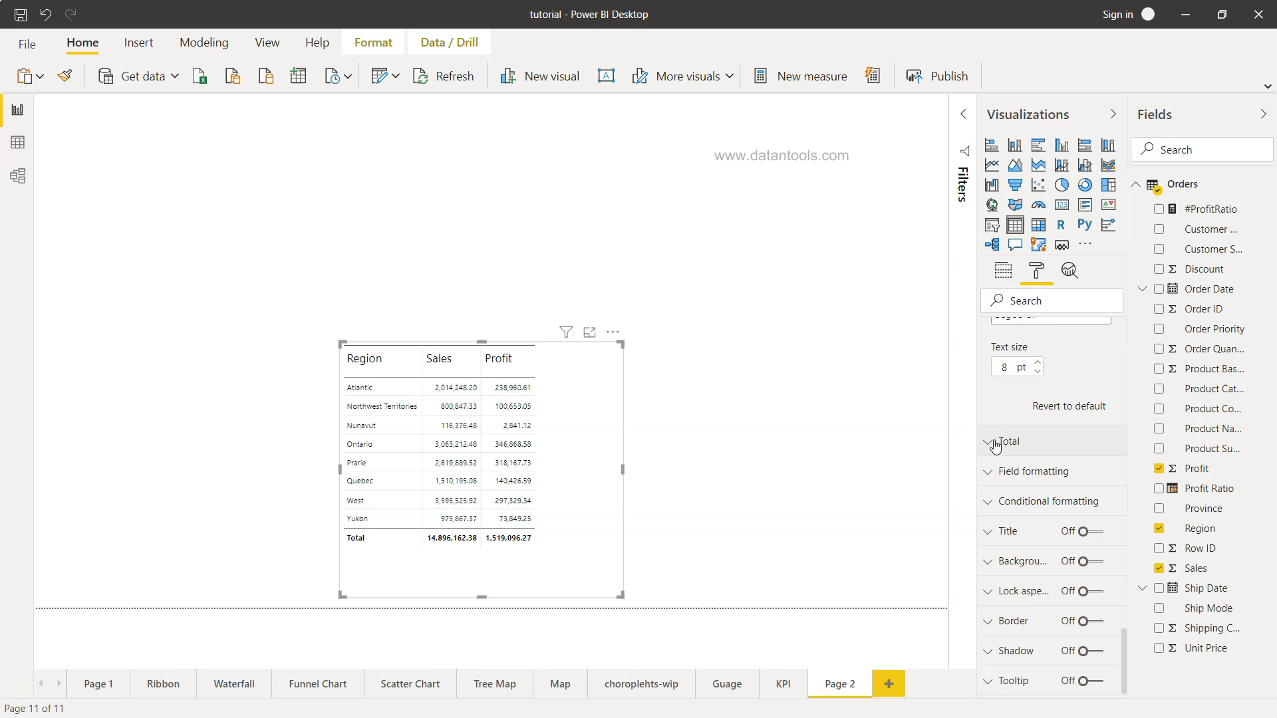
# Set the outline of the table's total row to Top + bottom
pyautogui.click(996, 446)
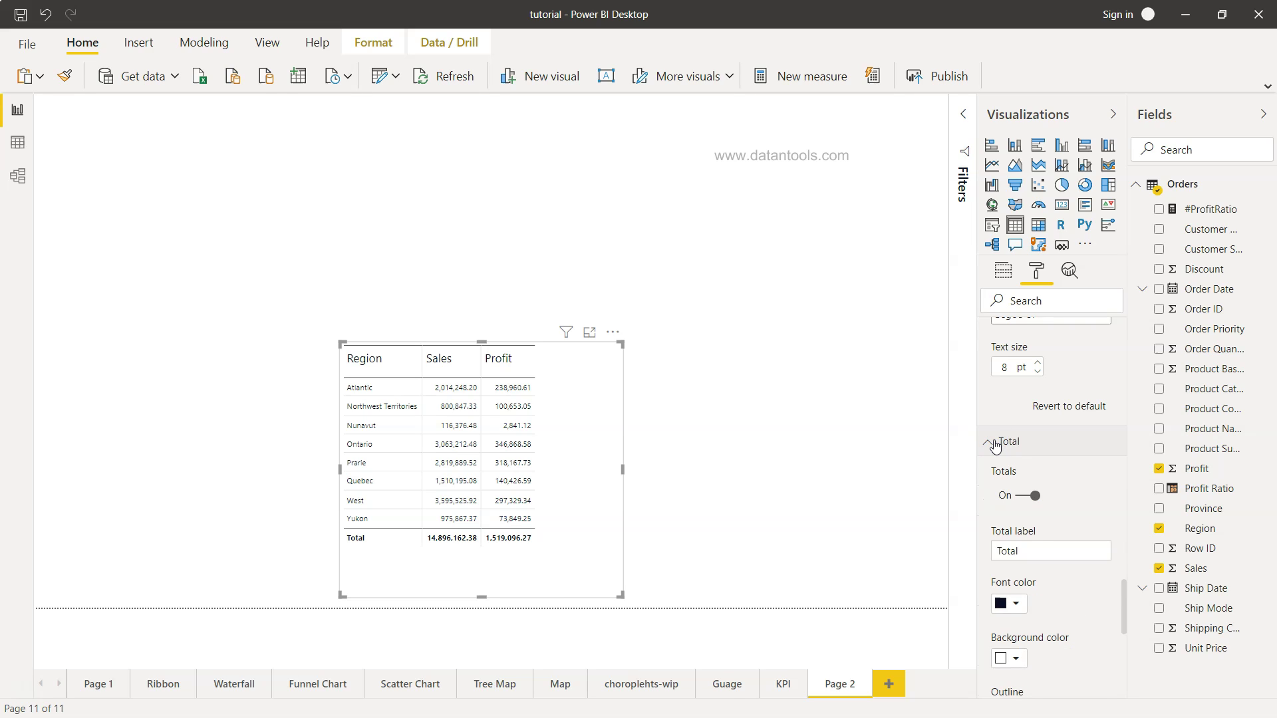
pyautogui.scroll(-2, 995, 446)
pyautogui.scroll(-1, 996, 446)
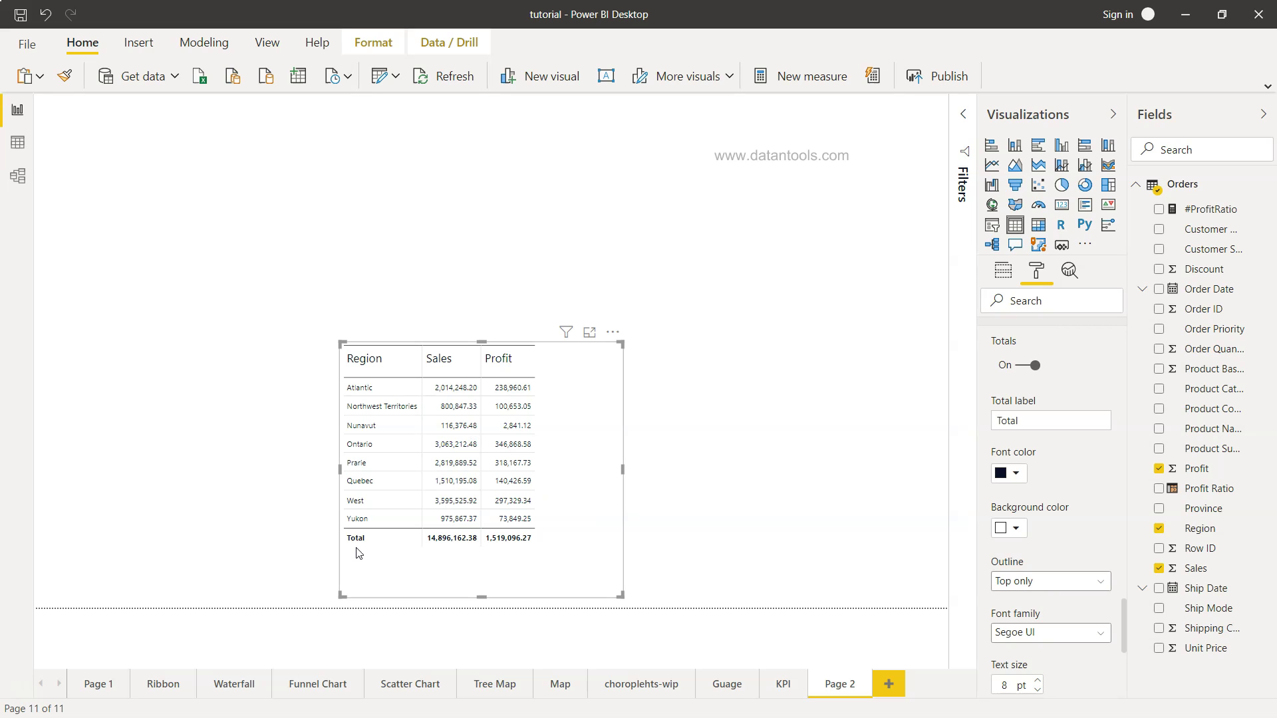
pyautogui.scroll(1, 1086, 492)
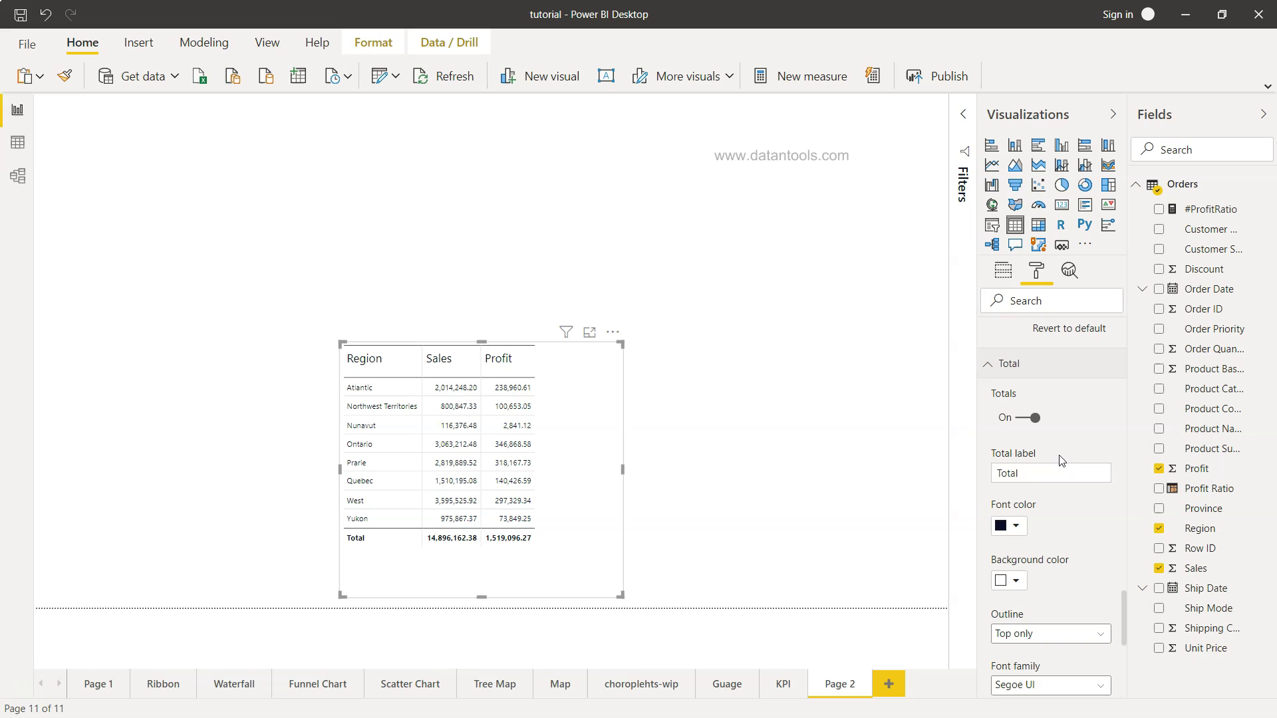
pyautogui.doubleClick(1030, 475)
pyautogui.scroll(-2, 1061, 514)
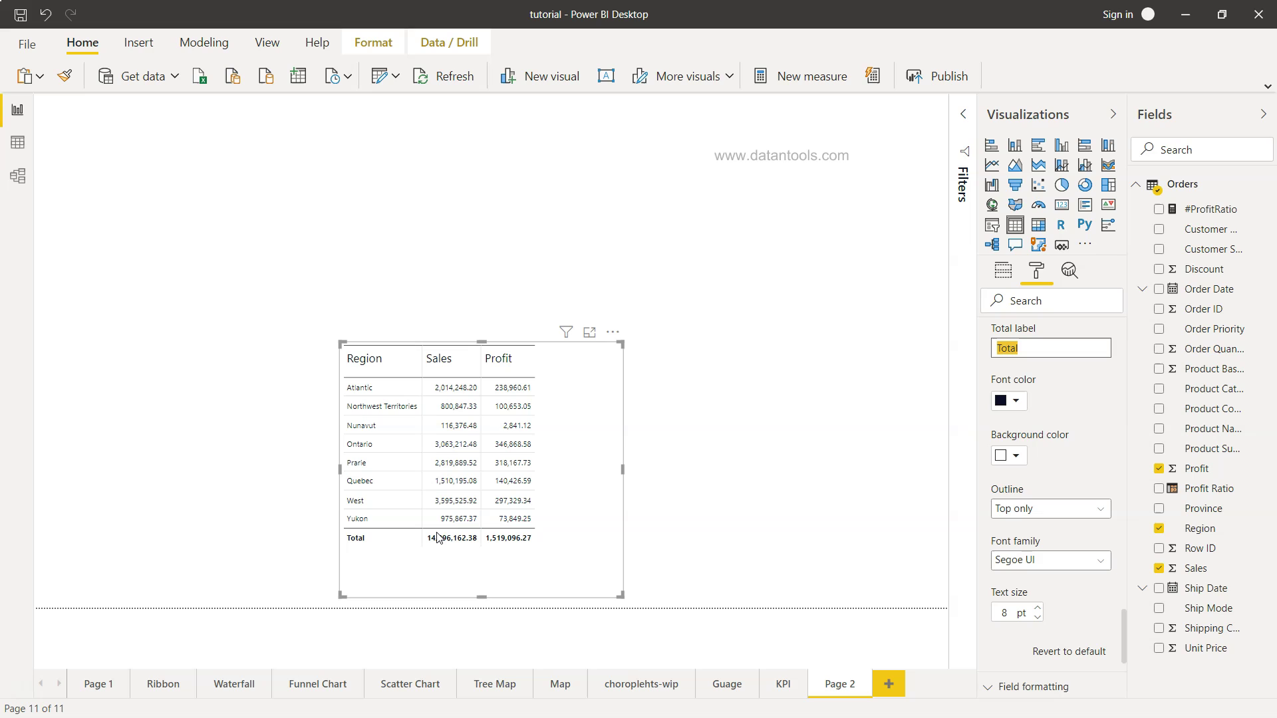
pyautogui.click(1064, 507)
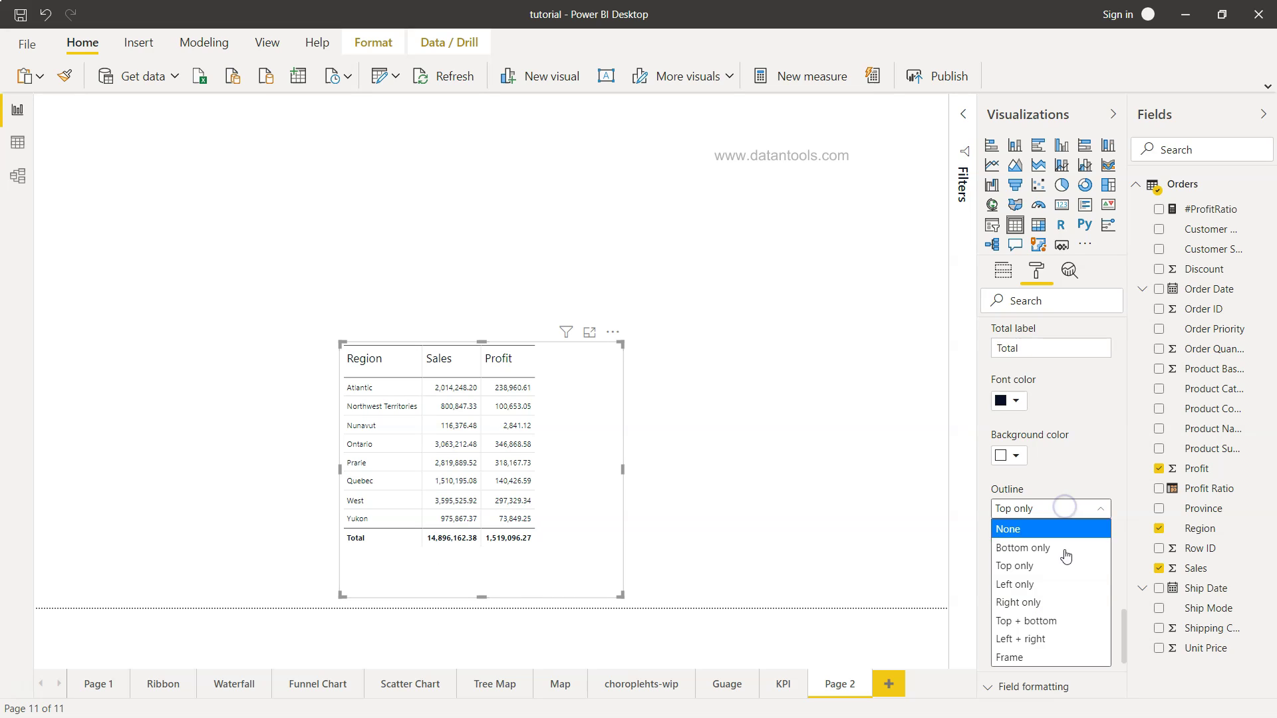
pyautogui.click(1065, 620)
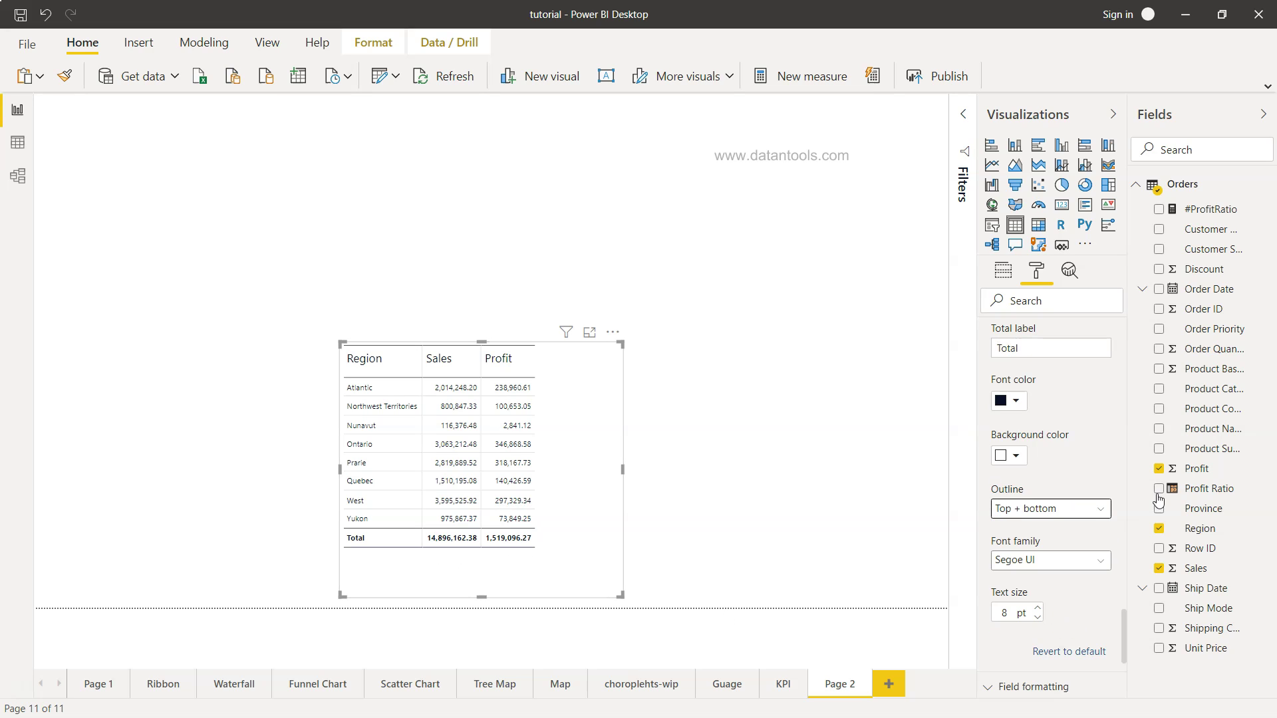
# Examine the field formatting options for the Region column, including its colors, alignment and where they apply
pyautogui.scroll(-3, 1077, 588)
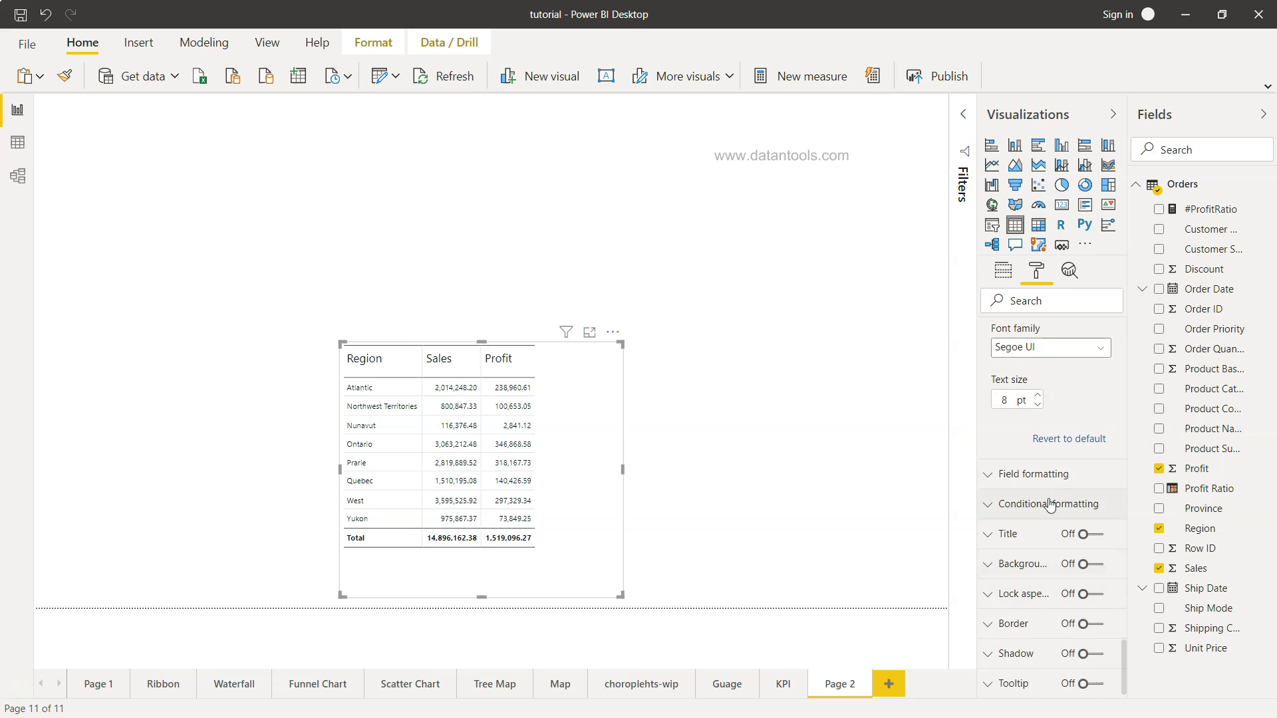
pyautogui.click(1038, 475)
pyautogui.scroll(-2, 1045, 474)
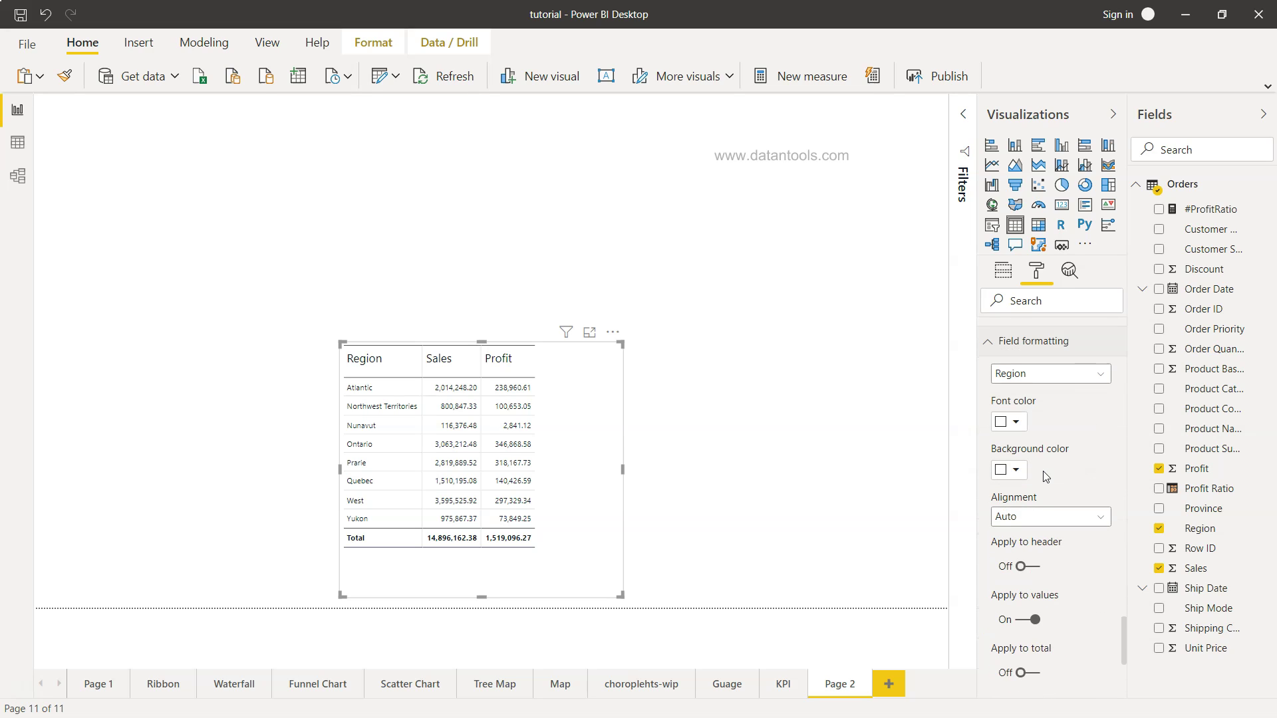
pyautogui.scroll(-1, 1043, 471)
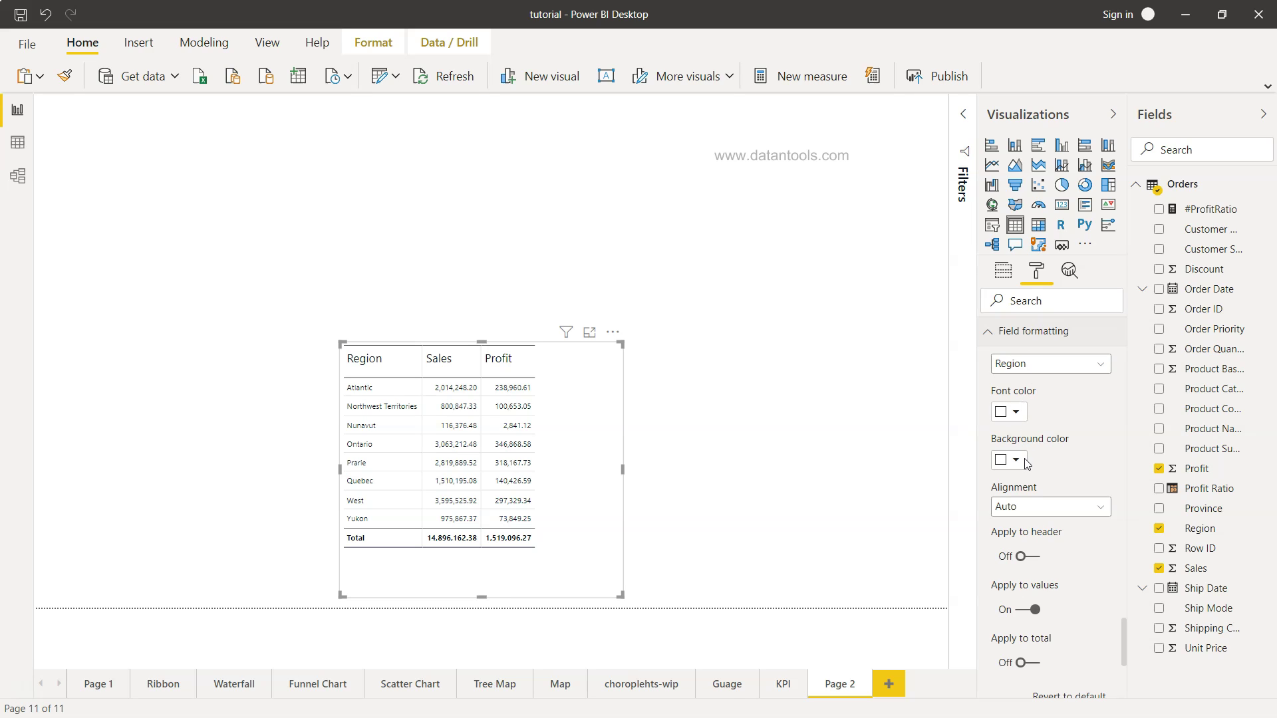
pyautogui.scroll(-4, 1025, 460)
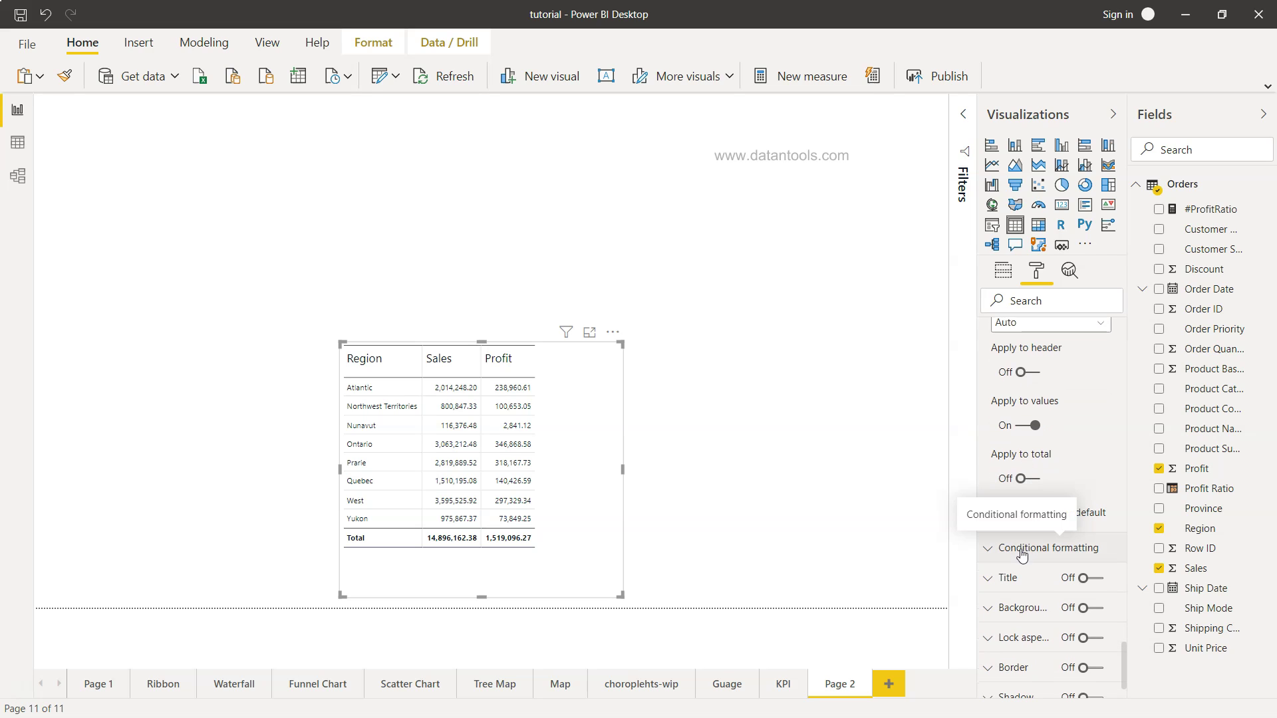
# Examine the conditional background color options for the Region column, including the fields it can be based on, and discard the dialog
pyautogui.click(1022, 554)
pyautogui.scroll(-3, 1021, 552)
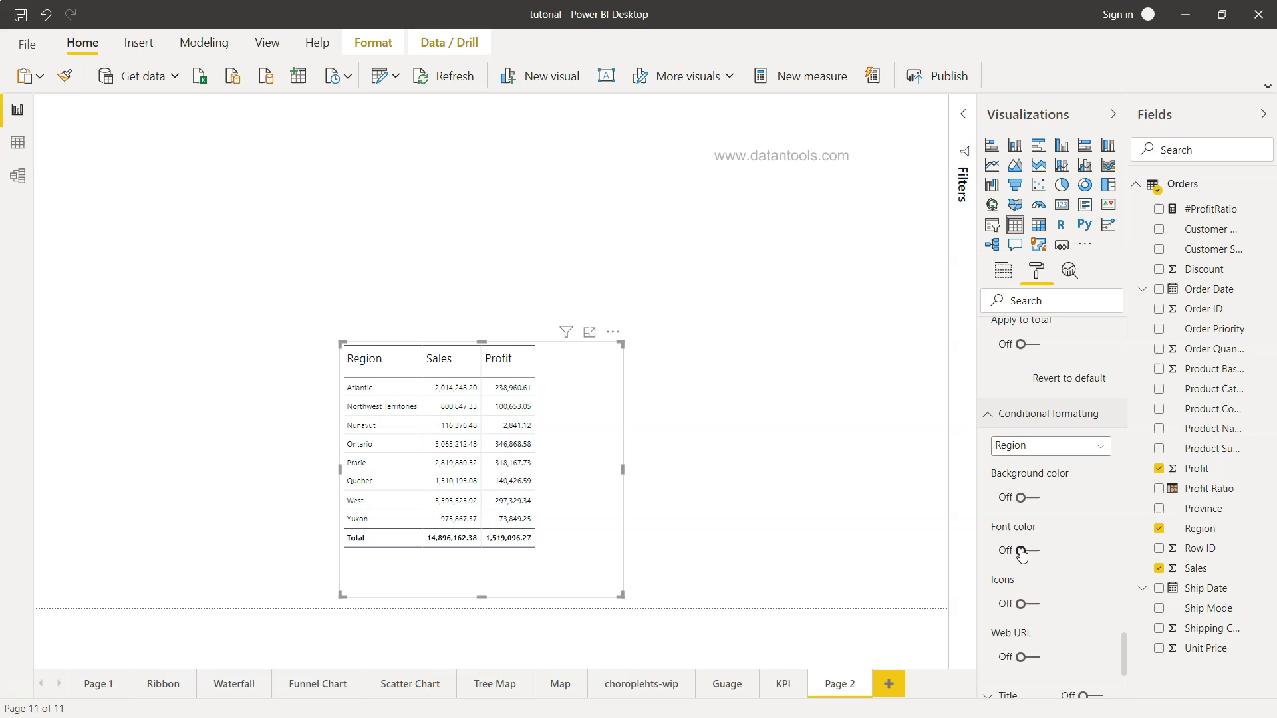
pyautogui.scroll(-2, 1058, 455)
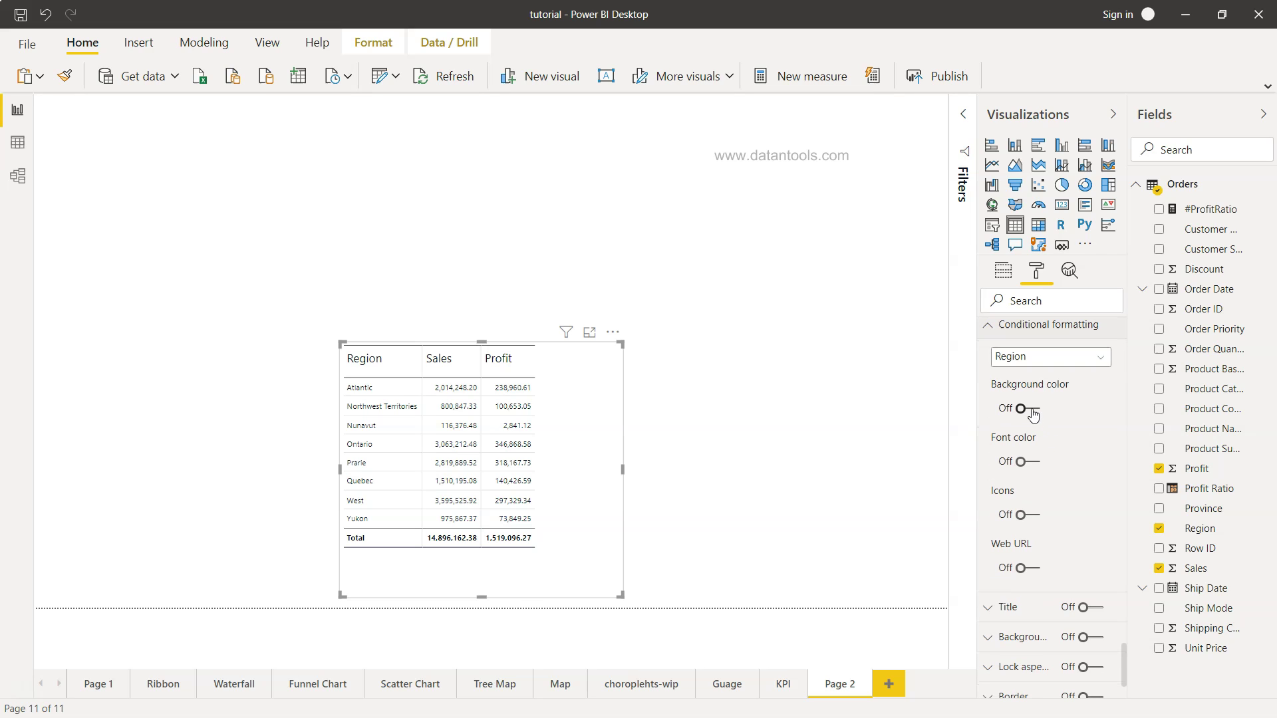
pyautogui.click(1031, 409)
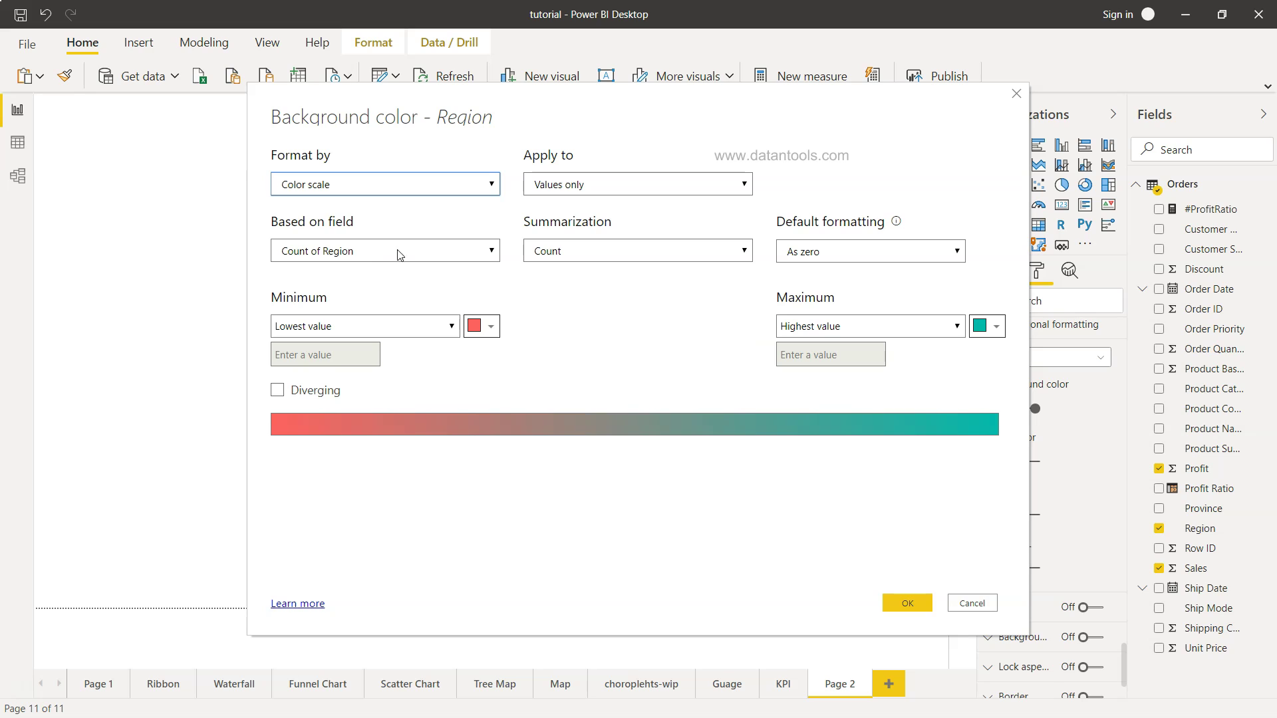
pyautogui.click(384, 252)
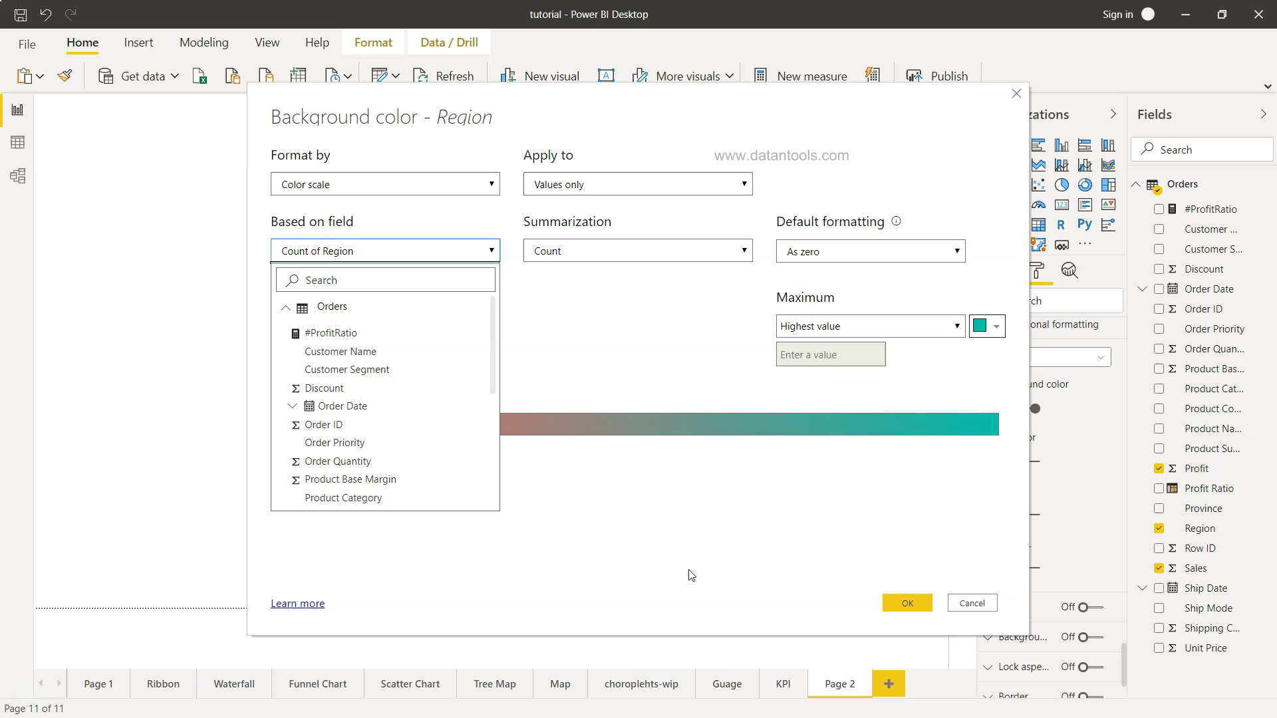
pyautogui.click(972, 603)
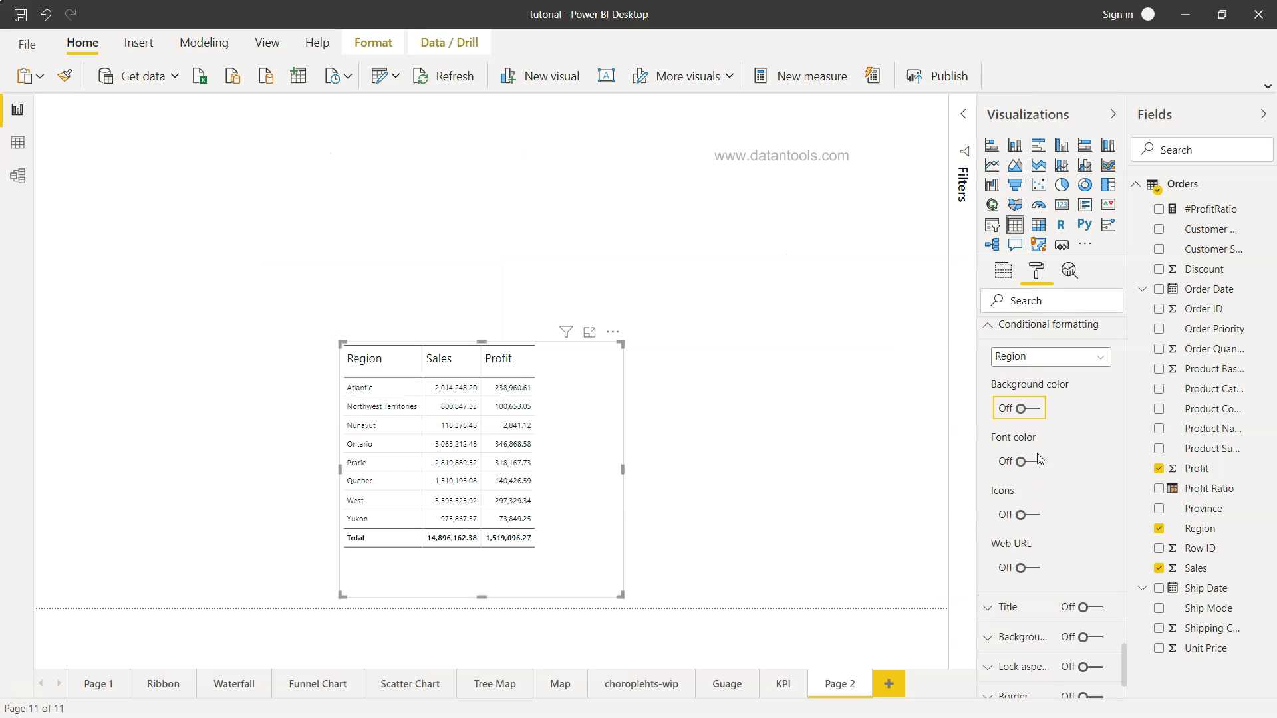
# Turn on conditional background color for the Sales column
pyautogui.scroll(-1, 1035, 521)
pyautogui.scroll(2, 1036, 521)
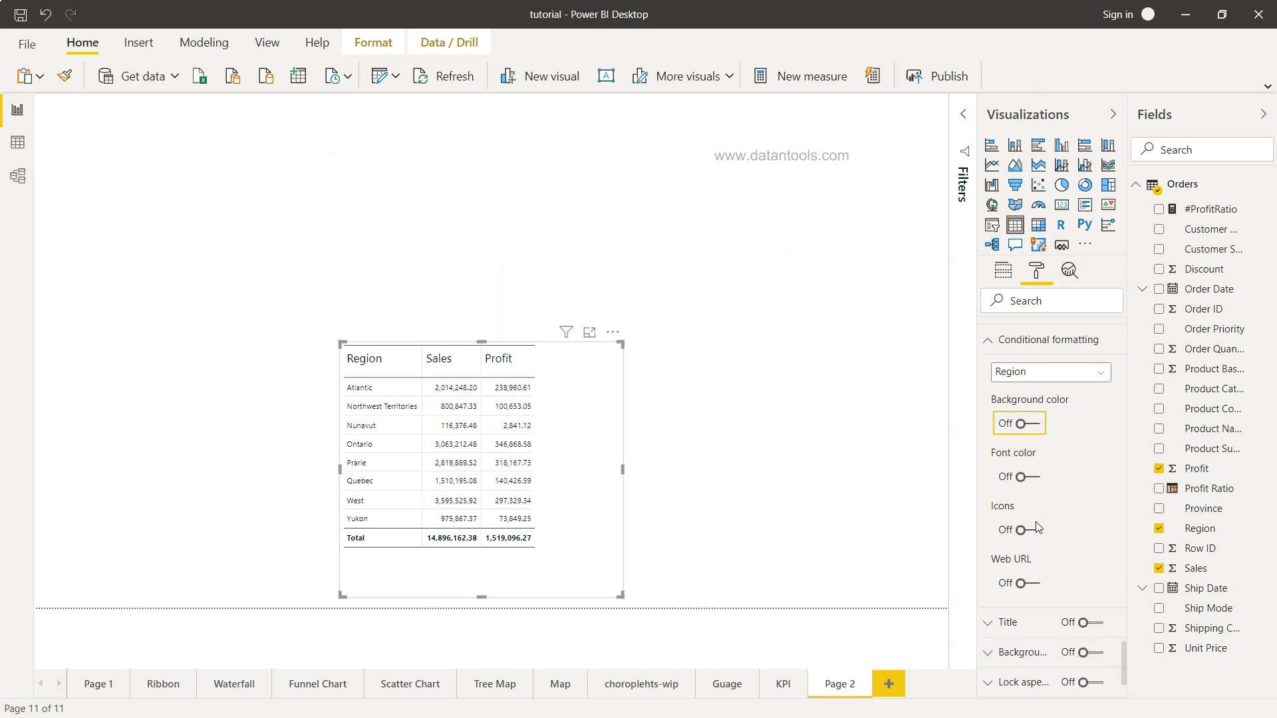
pyautogui.click(1027, 373)
pyautogui.click(1025, 407)
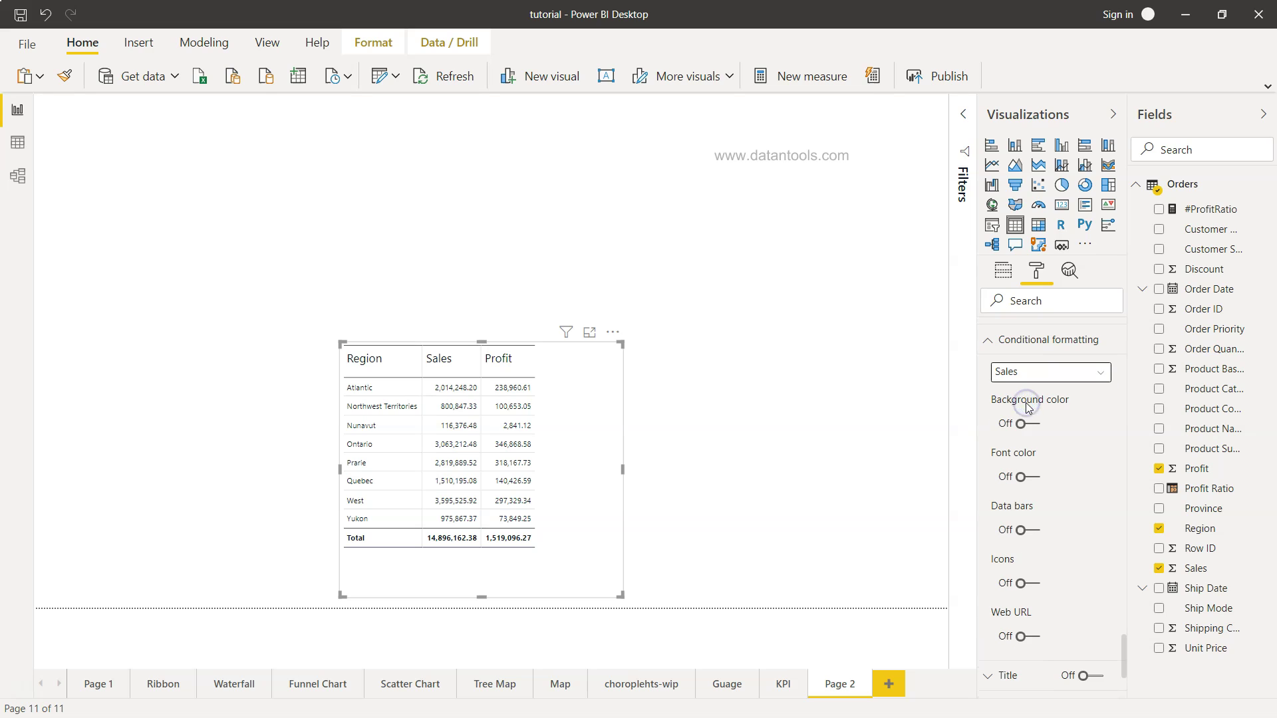
pyautogui.click(1028, 424)
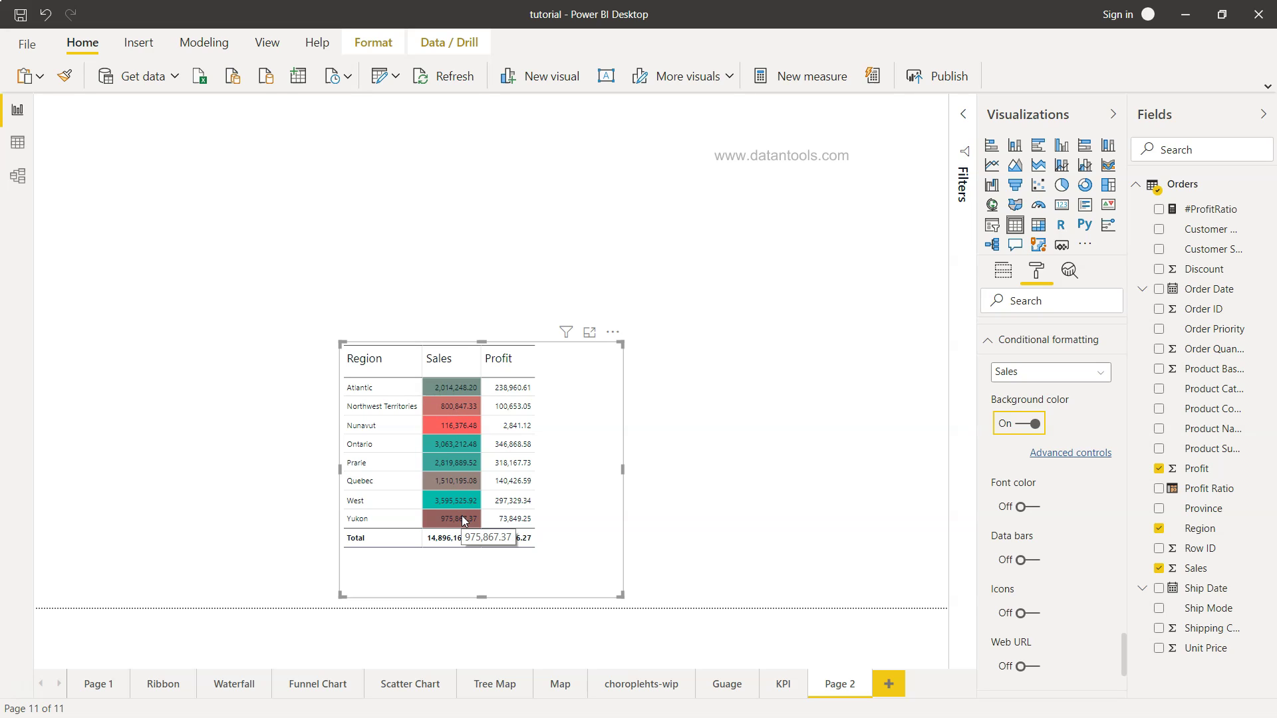
# Turn on conditional background color for the Profit column
pyautogui.click(1005, 371)
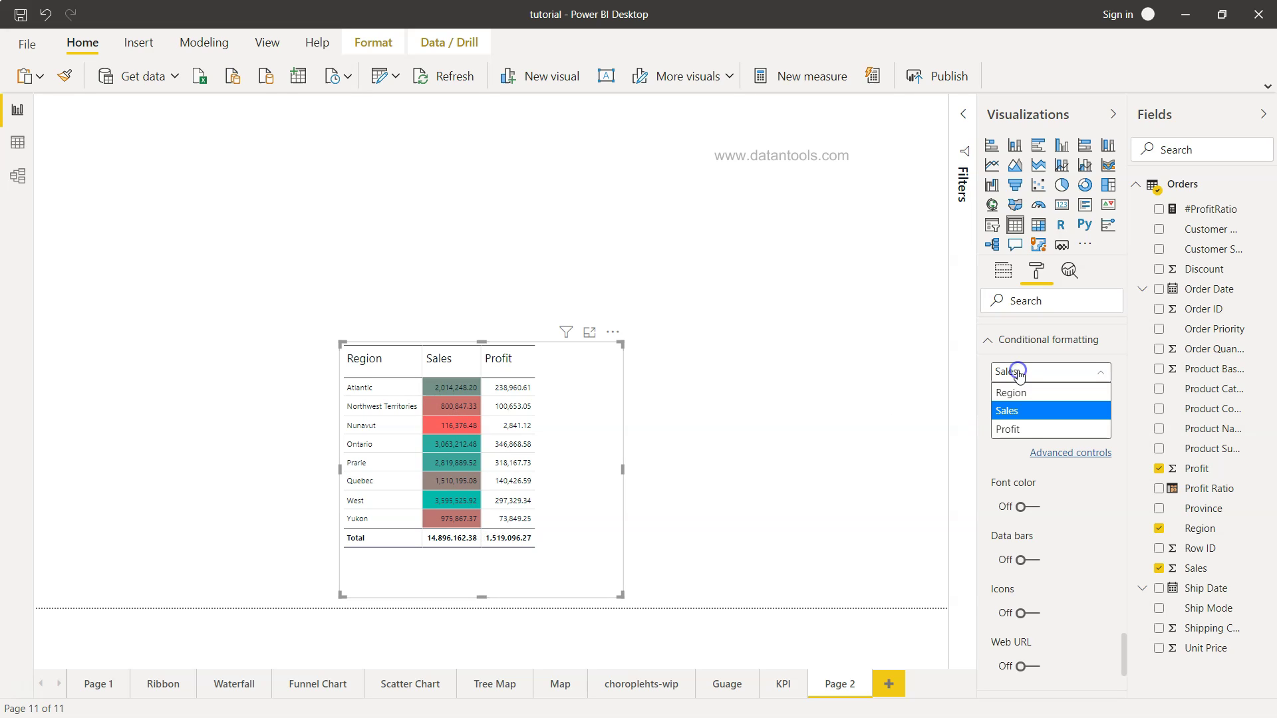
pyautogui.click(1028, 430)
pyautogui.click(1029, 426)
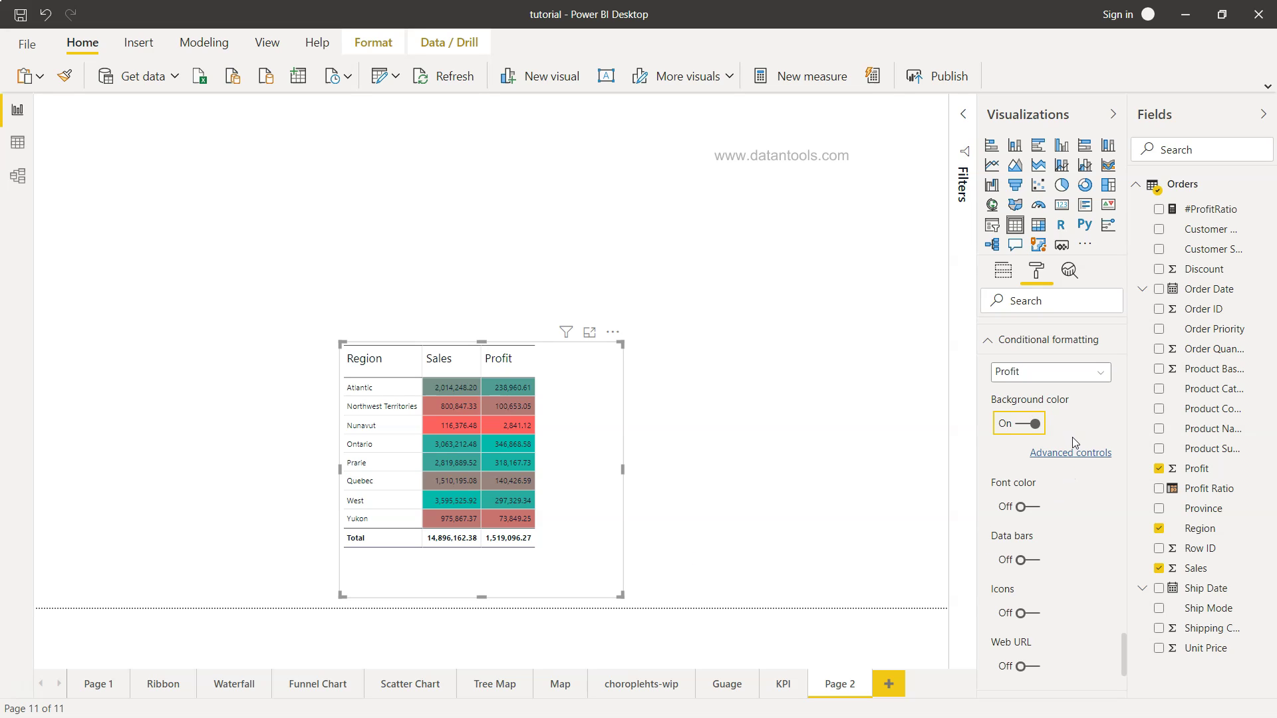
# Examine the Profit background color's advanced controls, including the minimum color and summarization choices, then cancel and collapse the conditional formatting settings
pyautogui.click(1082, 453)
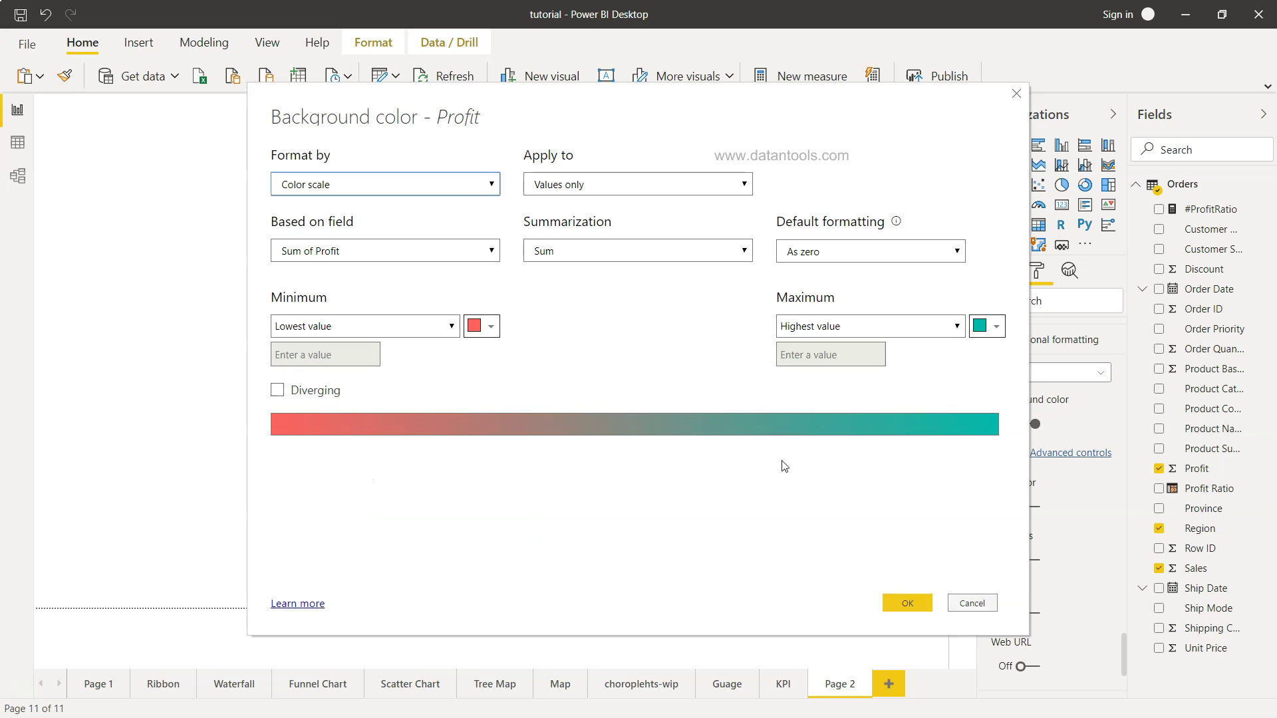
pyautogui.click(490, 326)
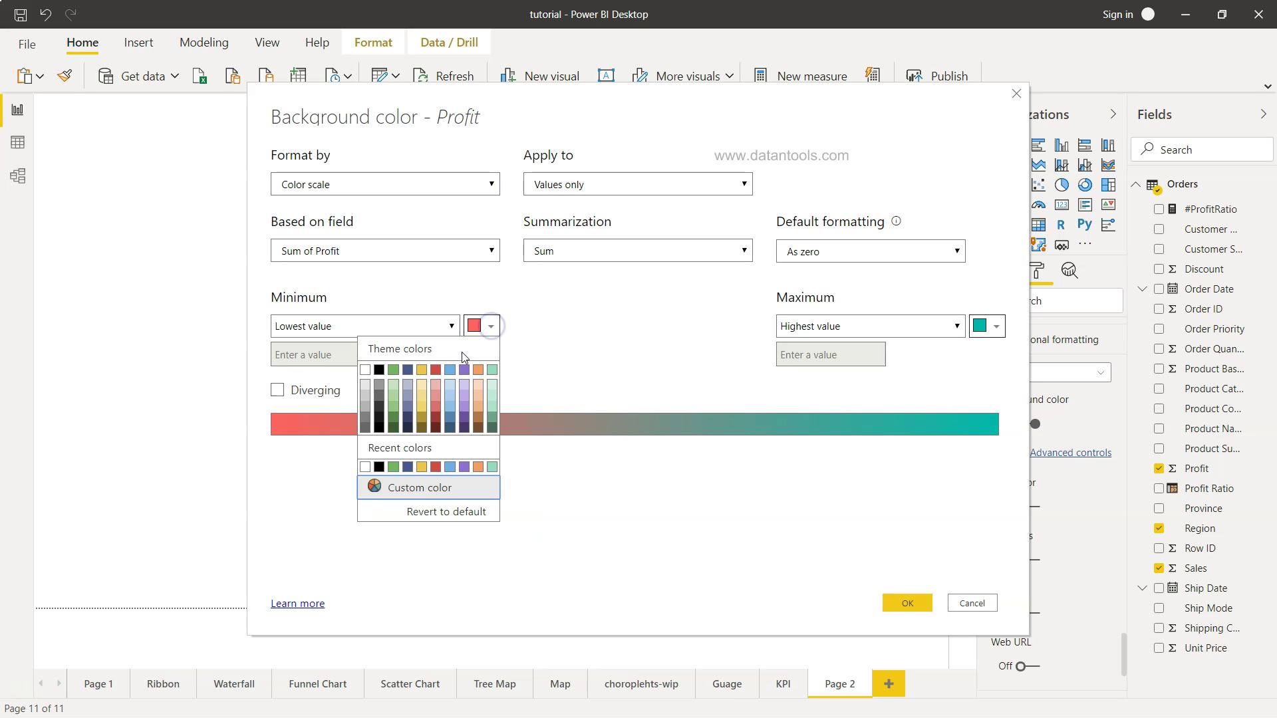
pyautogui.click(564, 362)
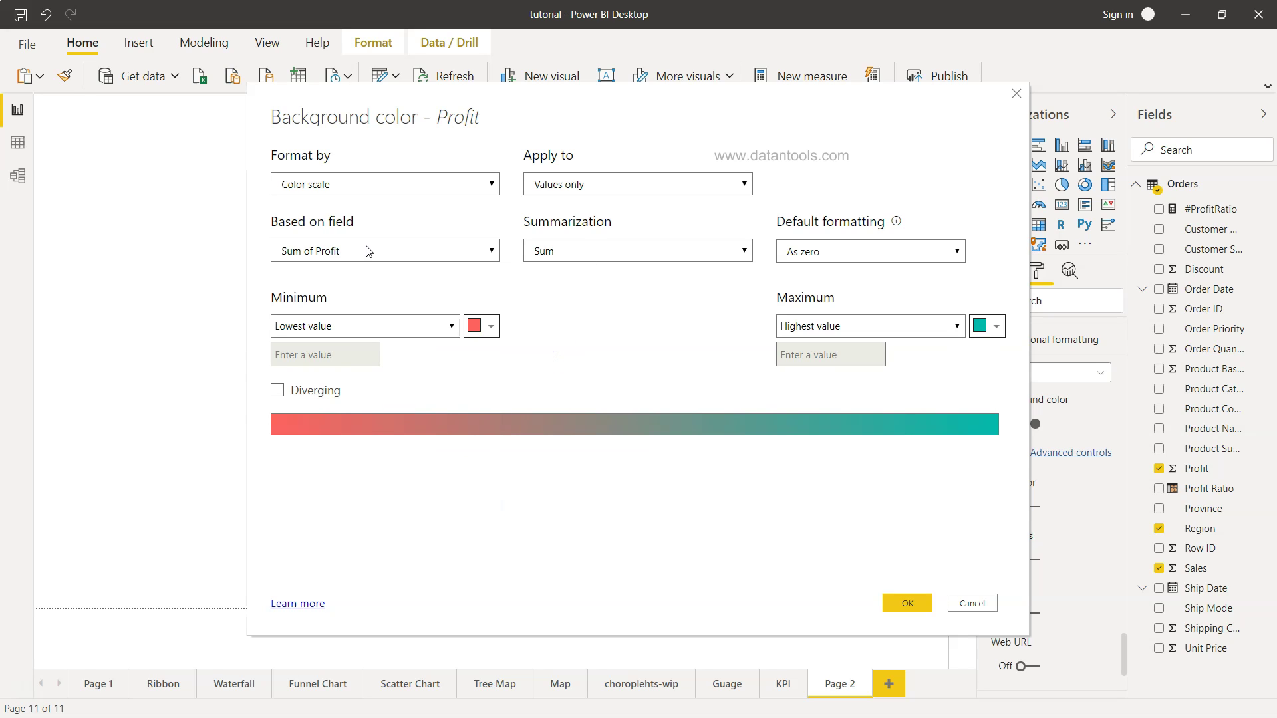
pyautogui.click(589, 263)
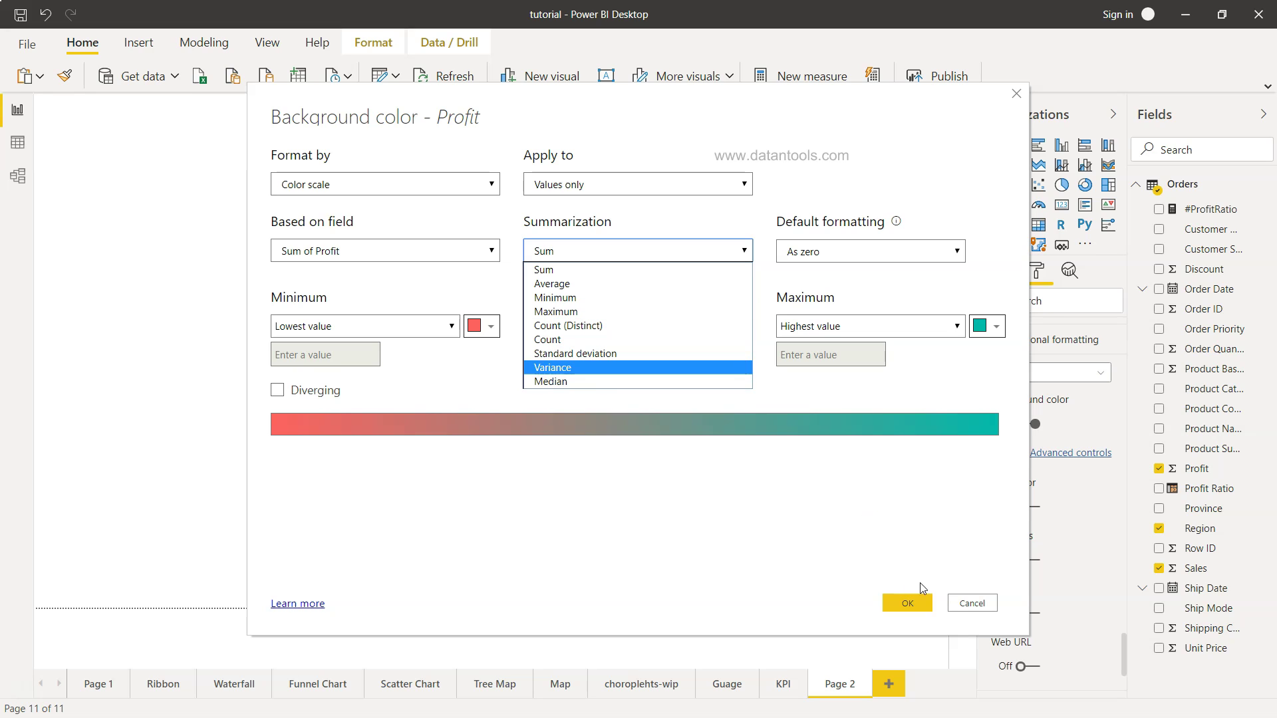
pyautogui.click(972, 603)
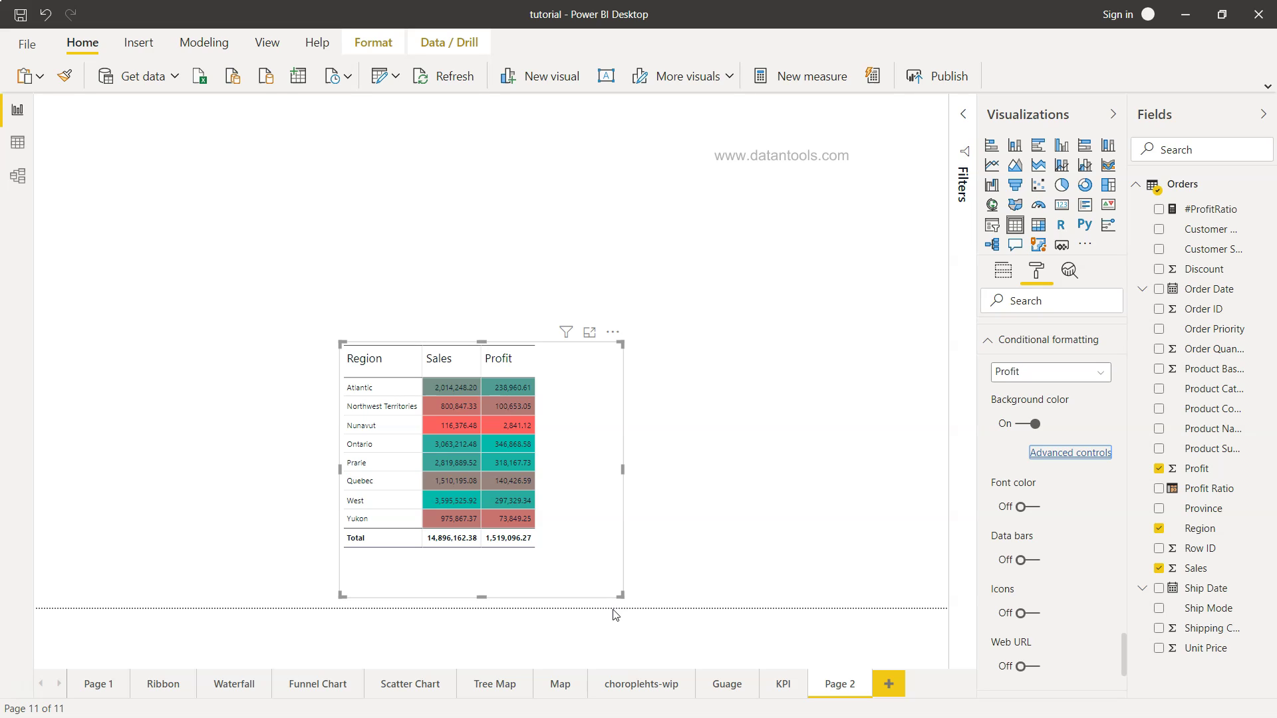
pyautogui.click(993, 344)
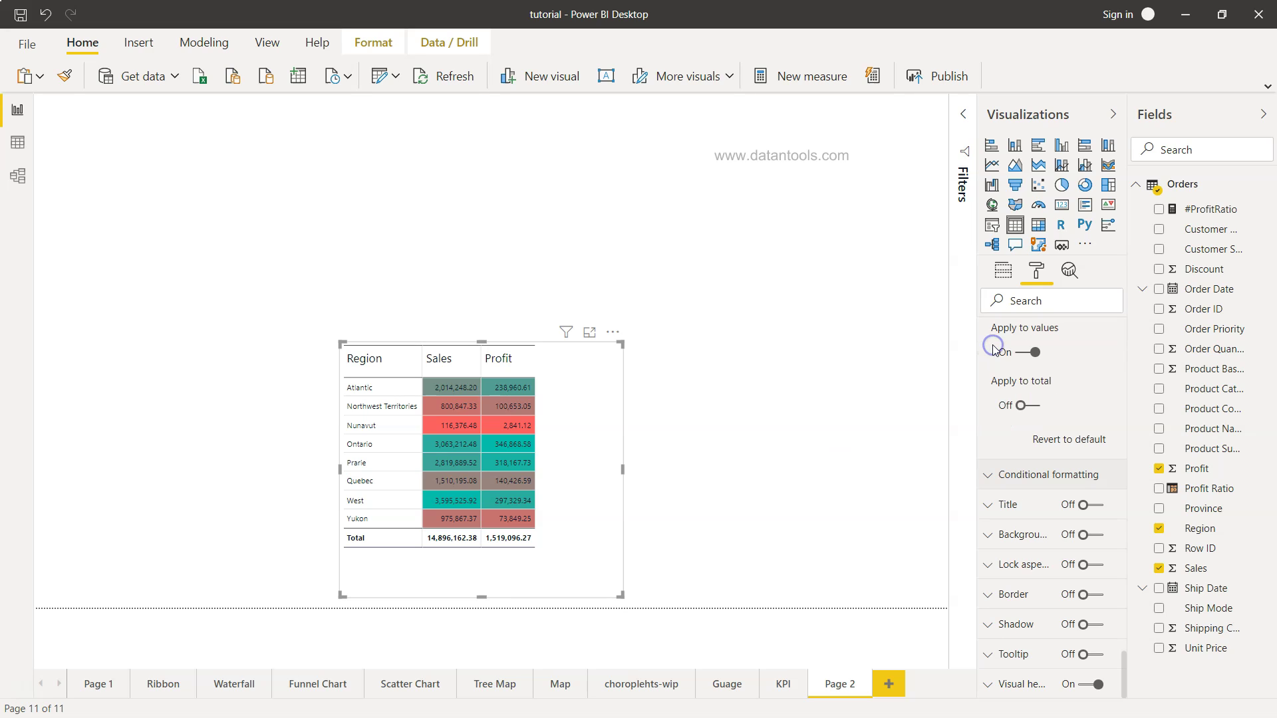